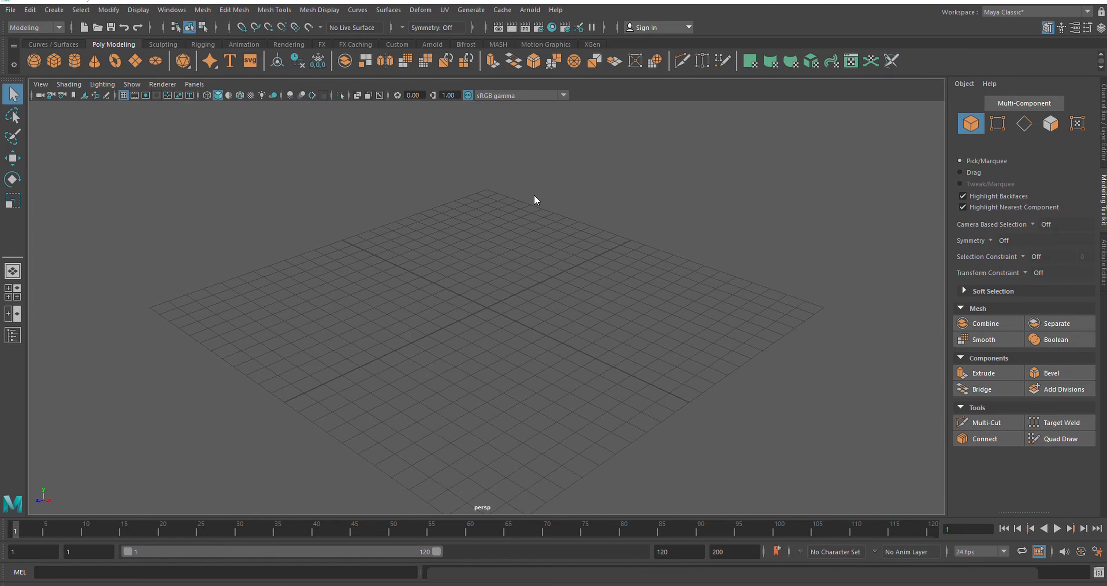
# Create a new Maya project named 'YourName_Project Name' in a chosen folder and make it current
pyautogui.click(10, 10)
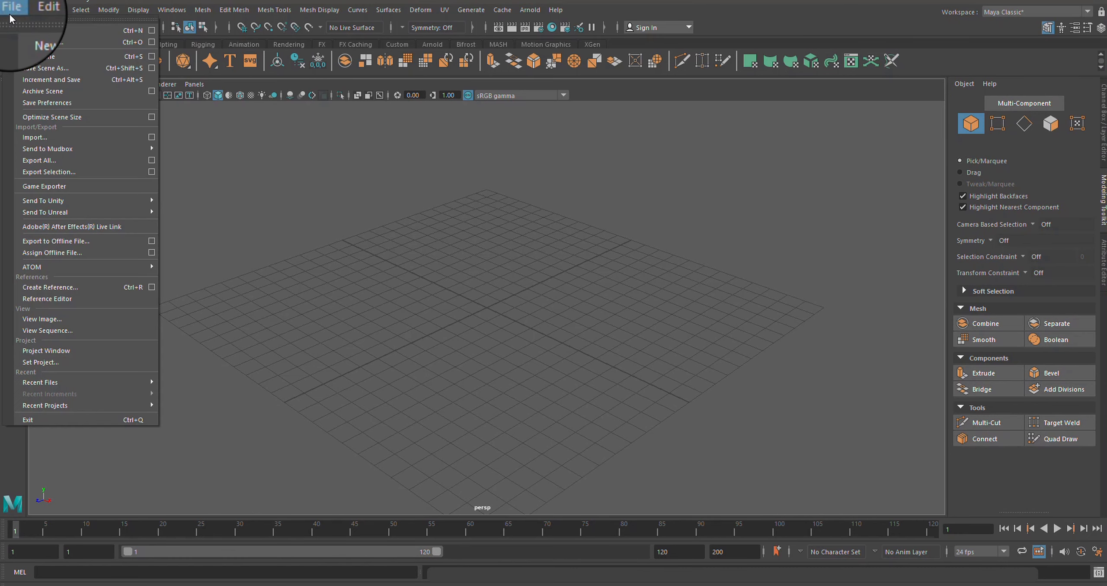
pyautogui.click(94, 355)
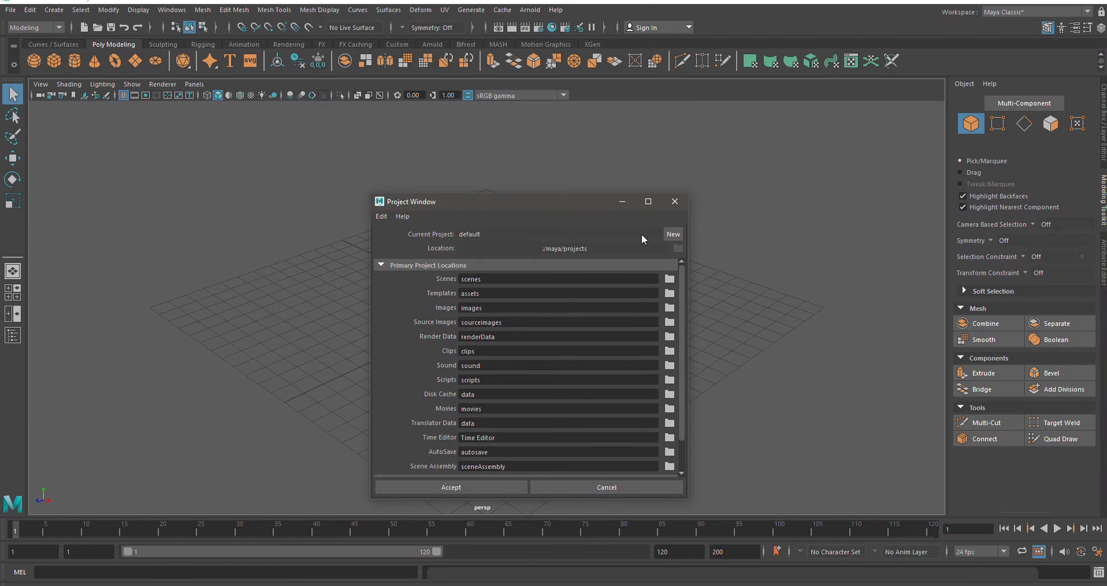
pyautogui.click(668, 233)
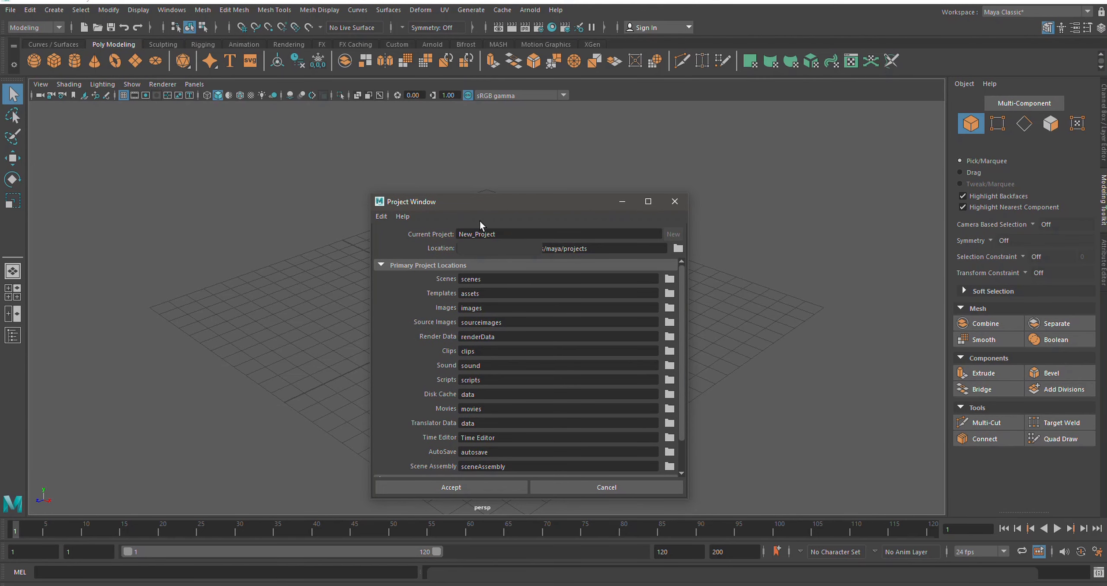
pyautogui.click(508, 236)
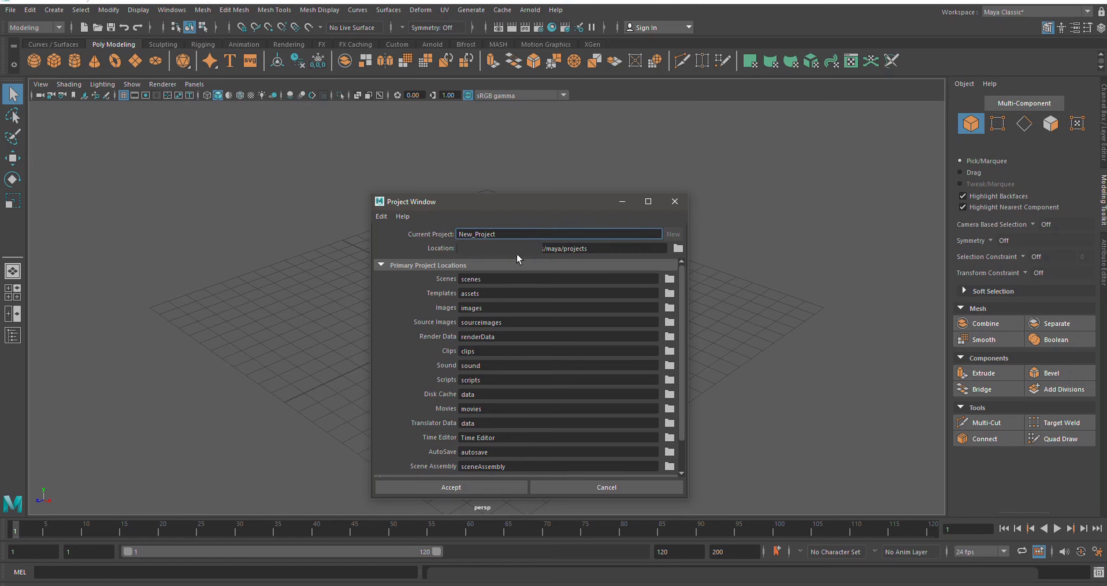
pyautogui.moveTo(496, 235); pyautogui.dragTo(452, 239)
pyautogui.write('YourNam')
pyautogui.click(677, 249)
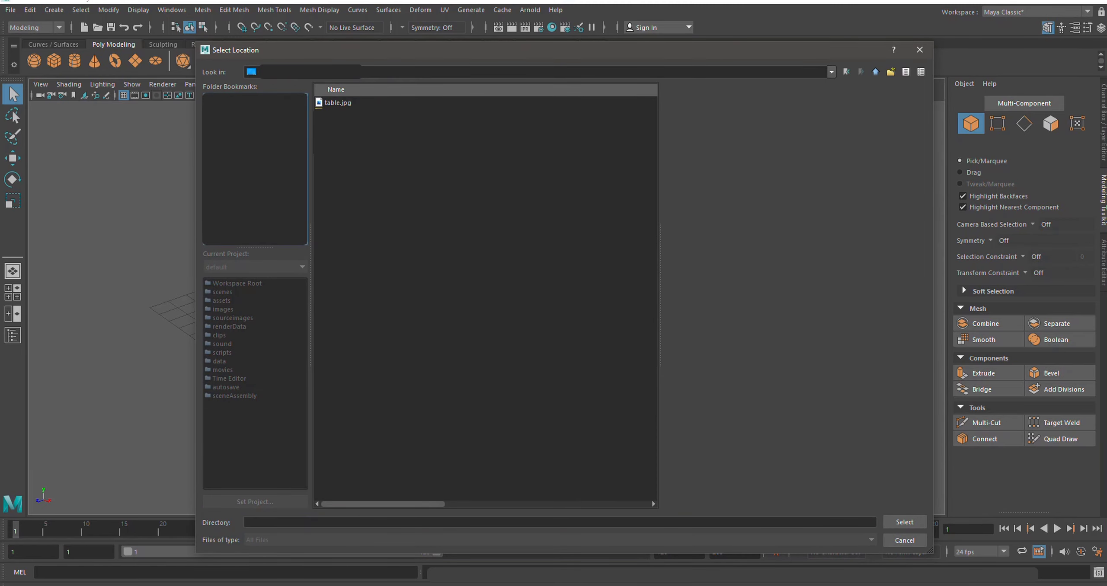
pyautogui.click(902, 522)
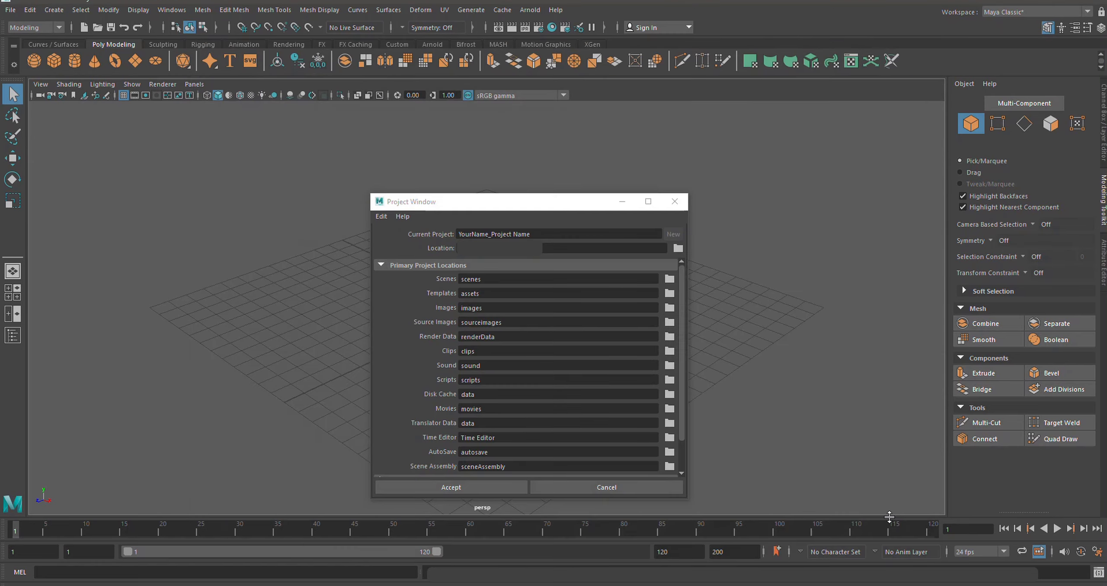
pyautogui.click(468, 486)
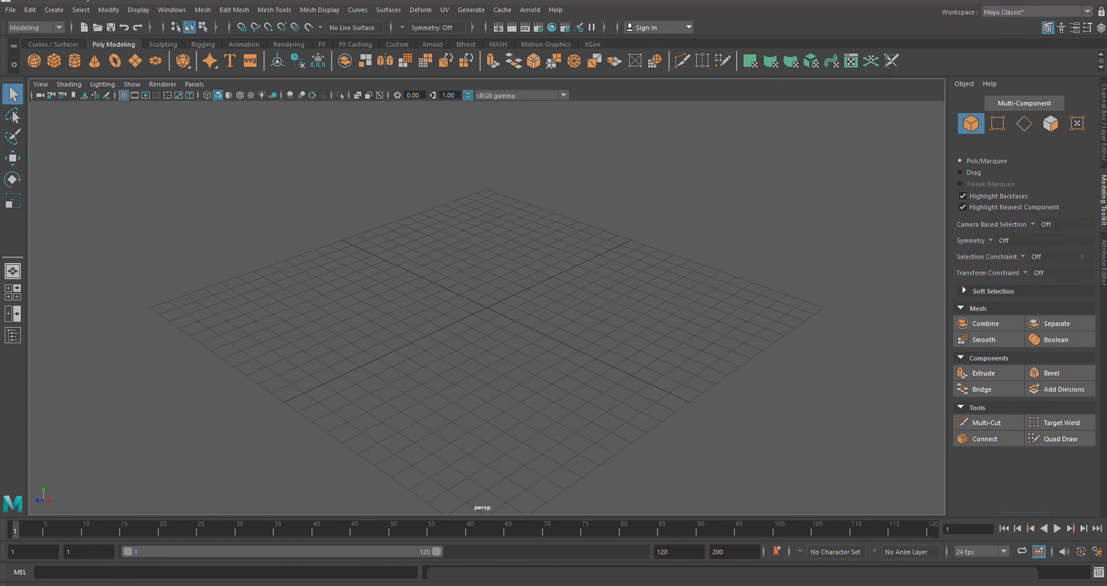
# Copy table.jpg from the desktop into the project's sourceimages folder
pyautogui.click(1041, 3)
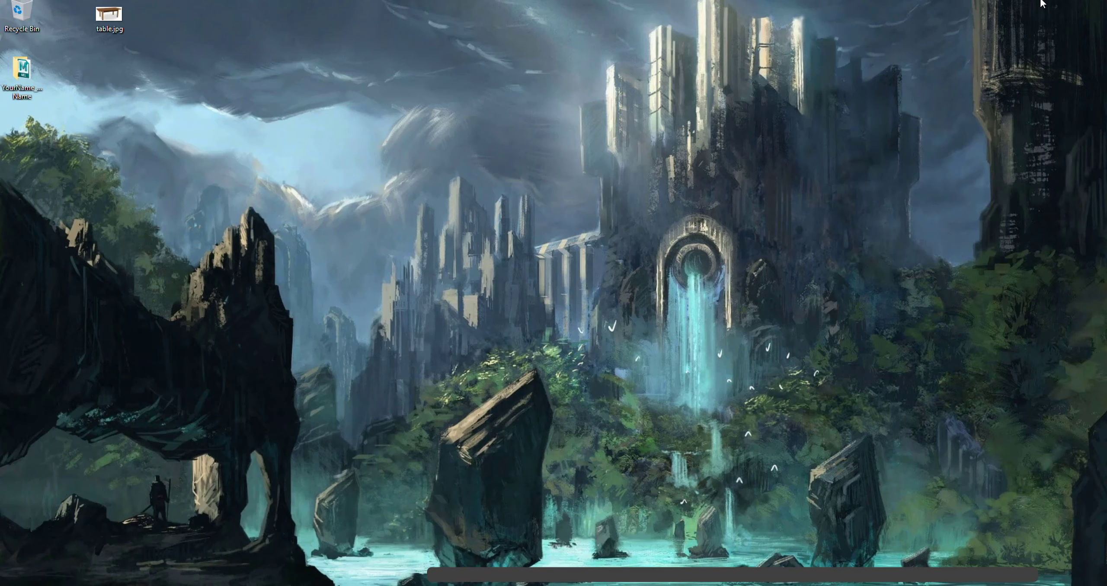
pyautogui.doubleClick(27, 66)
pyautogui.doubleClick(247, 219)
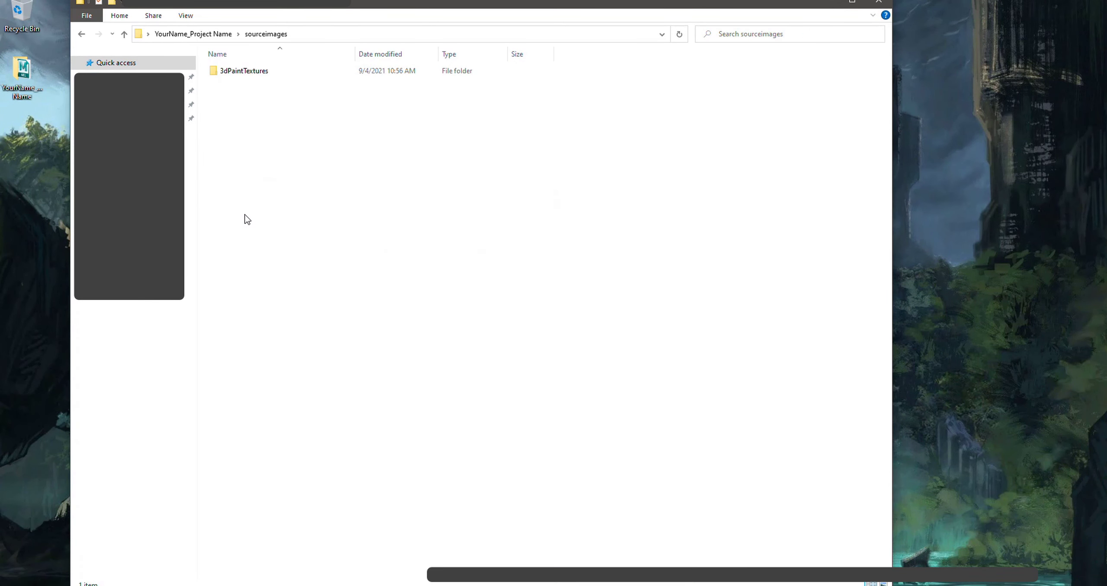
pyautogui.moveTo(322, 9); pyautogui.dragTo(404, 26)
pyautogui.moveTo(109, 16)
pyautogui.mouseDown()
pyautogui.moveTo(328, 200)
pyautogui.moveTo(334, 181)
pyautogui.mouseUp()
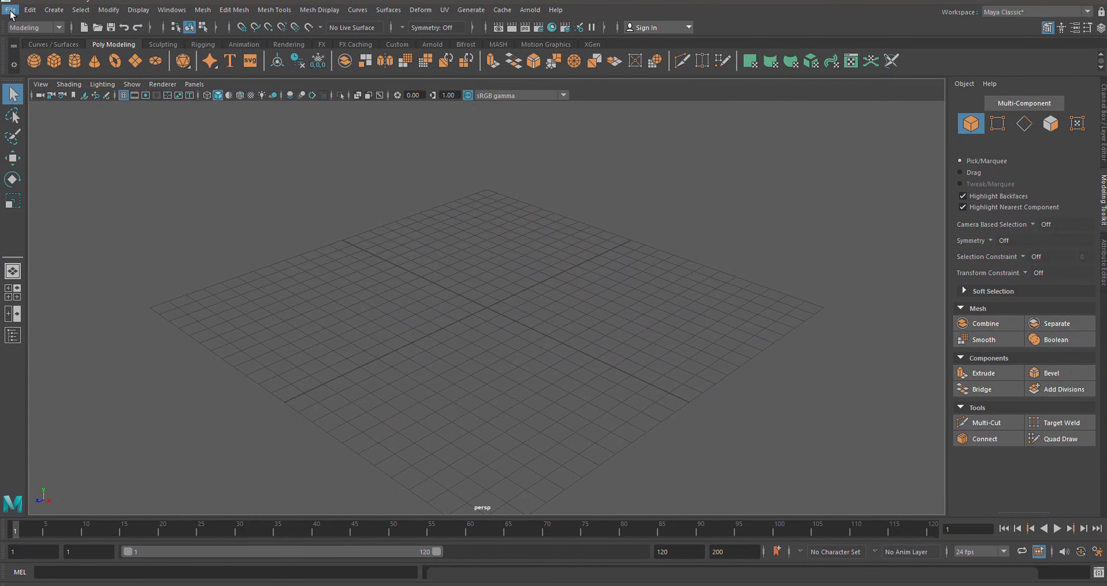
pyautogui.click(10, 13)
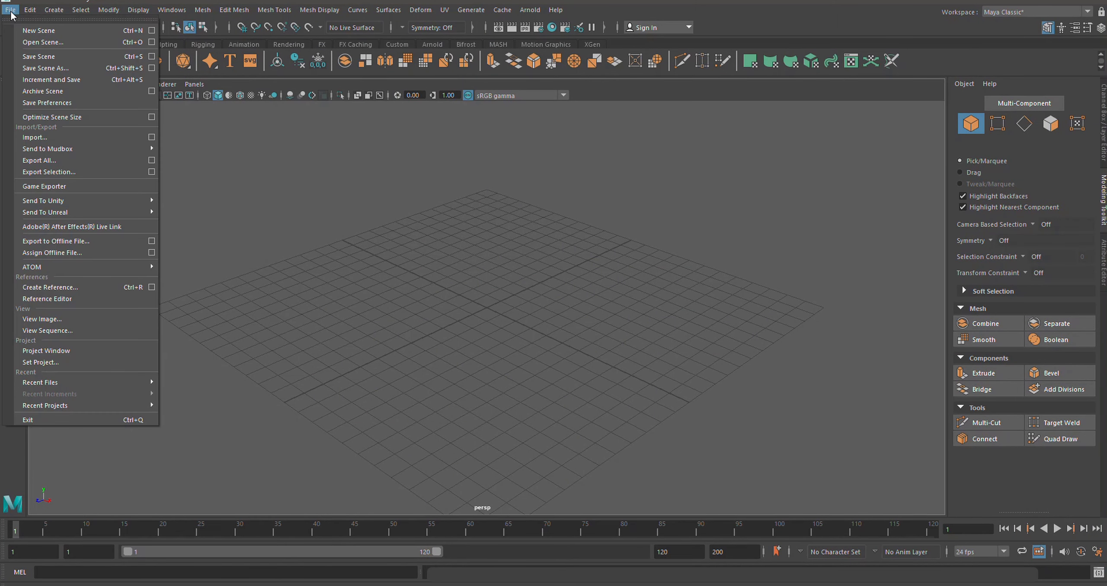
# Save the empty scene as 'table001' in the project's scenes folder
pyautogui.click(39, 67)
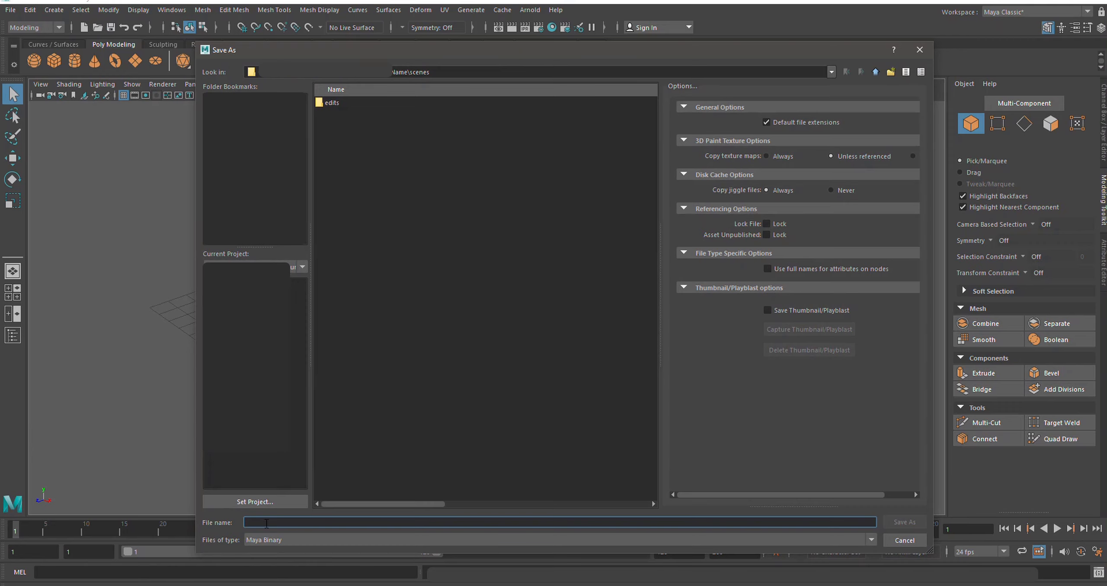
pyautogui.write('table001')
pyautogui.click(904, 522)
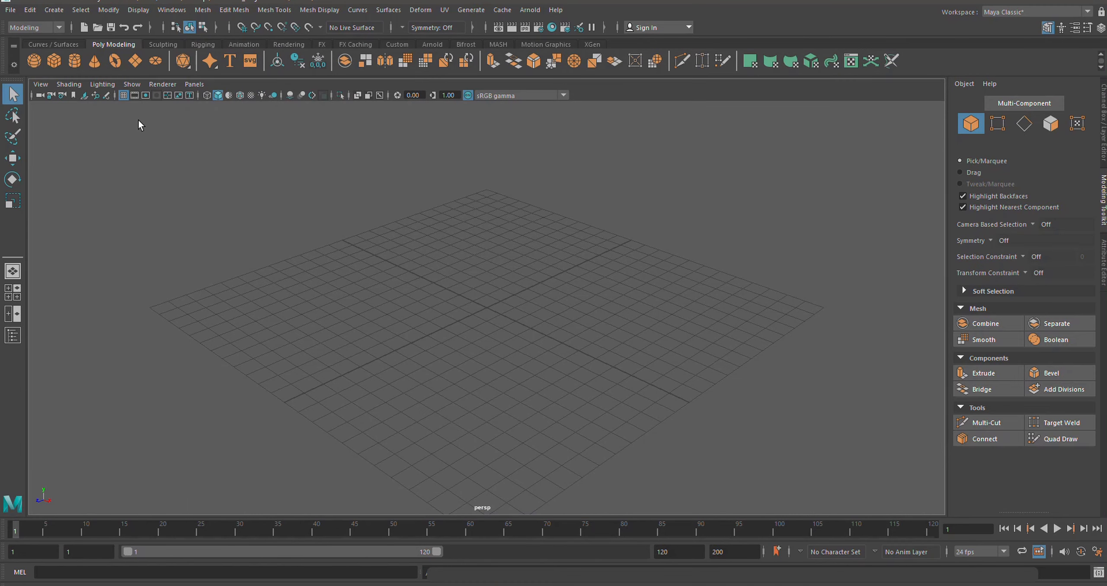
# Add a free image plane and load table.jpg from sourceimages onto it
pyautogui.click(53, 10)
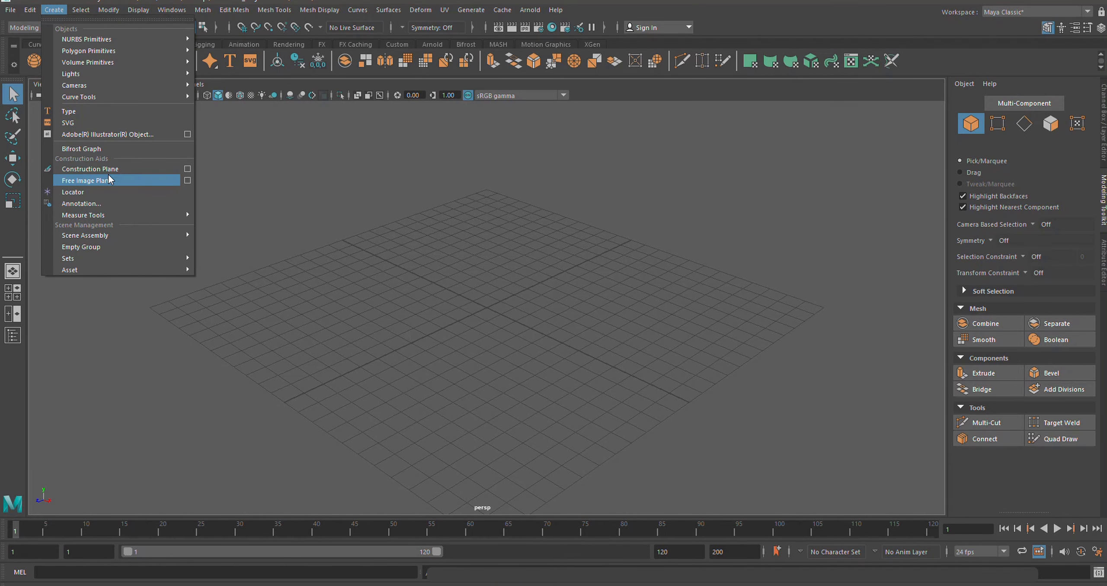
pyautogui.click(108, 181)
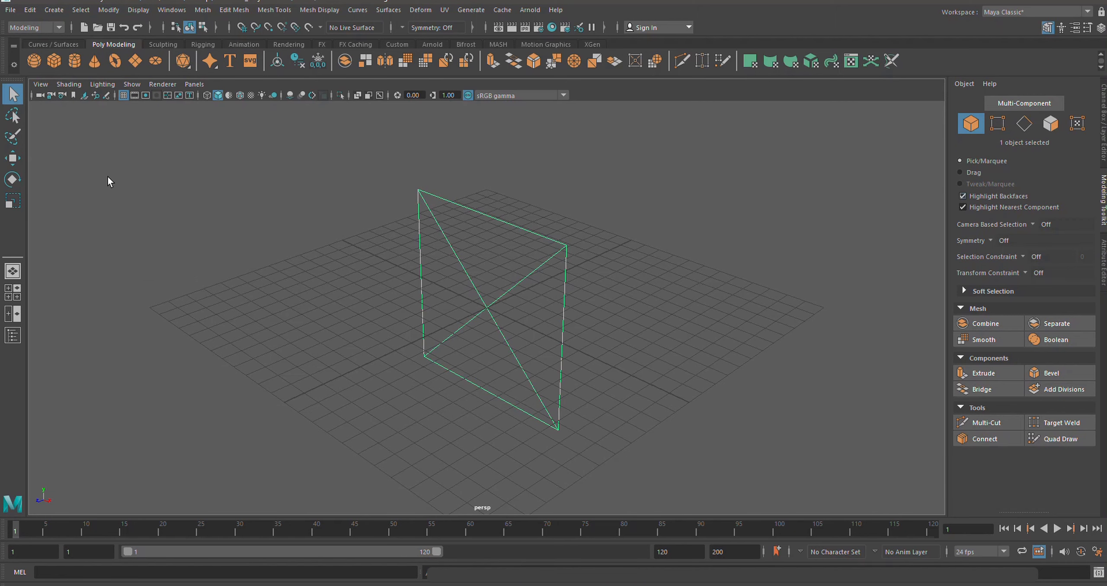
pyautogui.click(1076, 29)
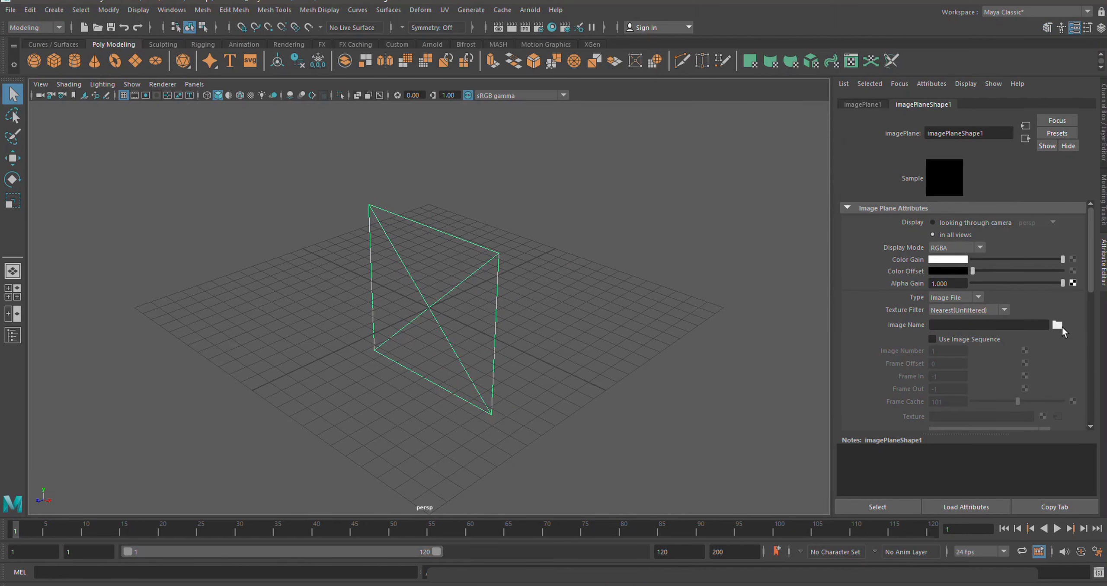
pyautogui.click(1057, 325)
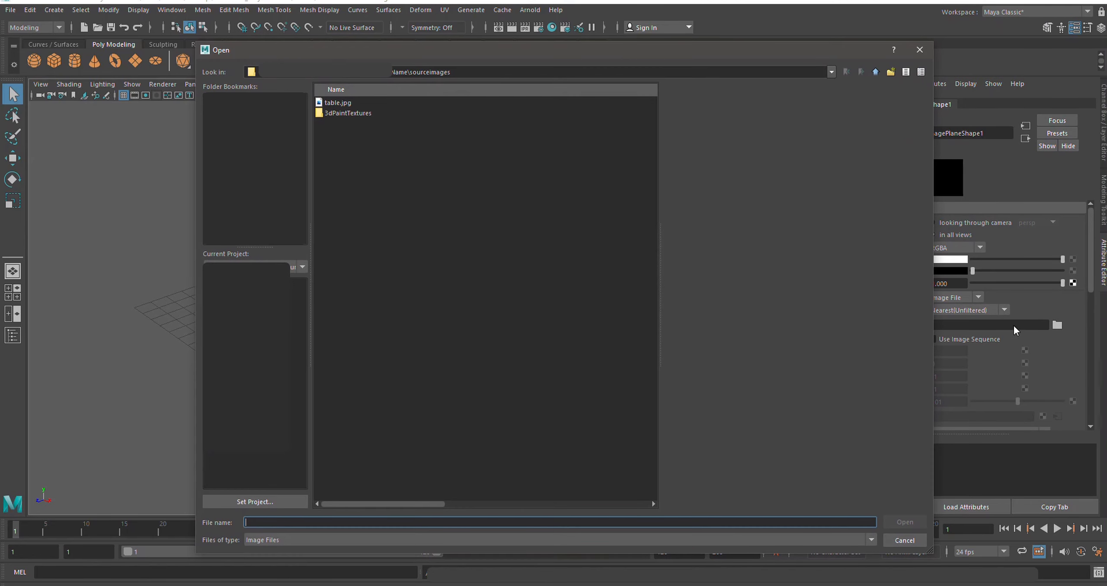
pyautogui.click(339, 104)
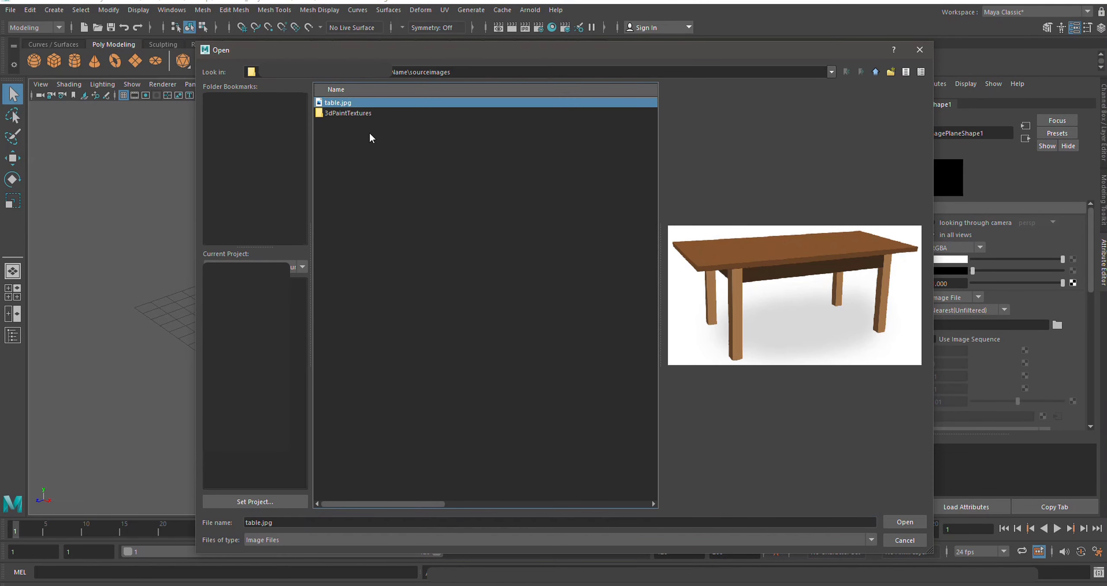
pyautogui.click(904, 523)
# Move the image plane back, enlarge it in front view, and return to four views
pyautogui.press('w')
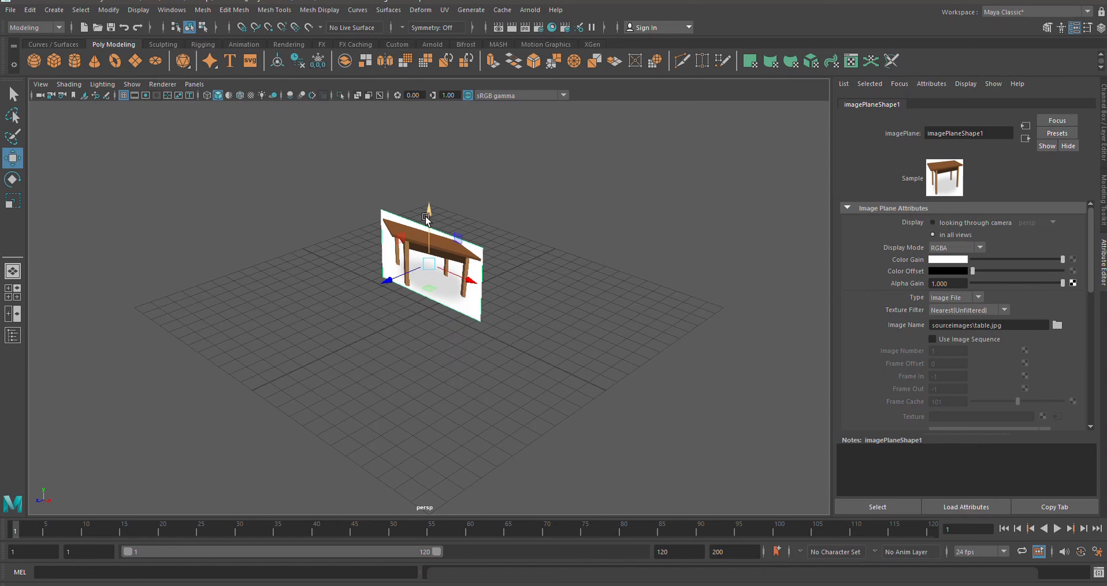
pyautogui.moveTo(383, 286); pyautogui.dragTo(483, 261)
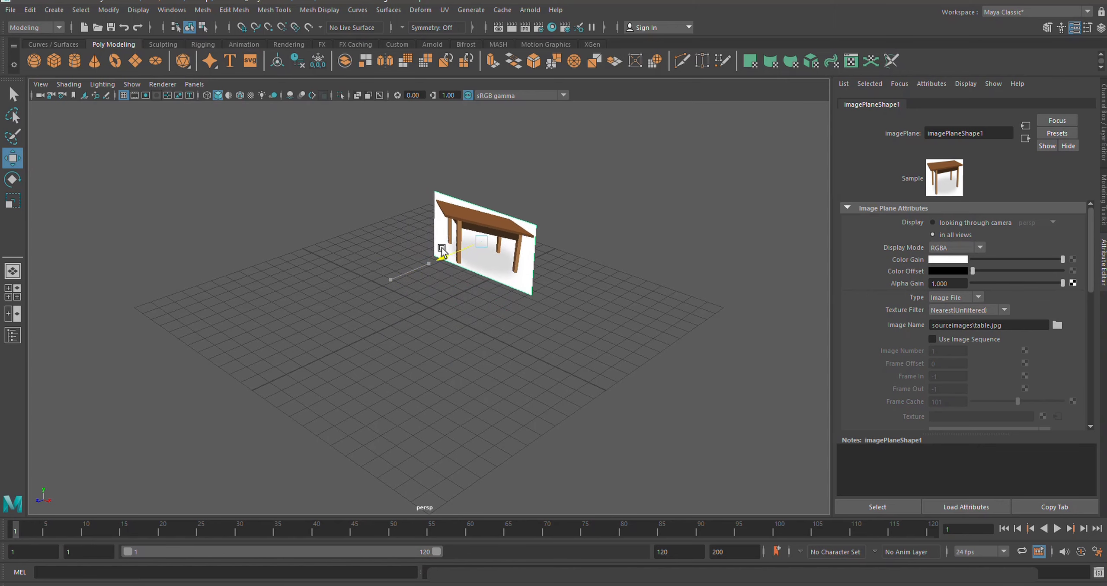
pyautogui.press('space')
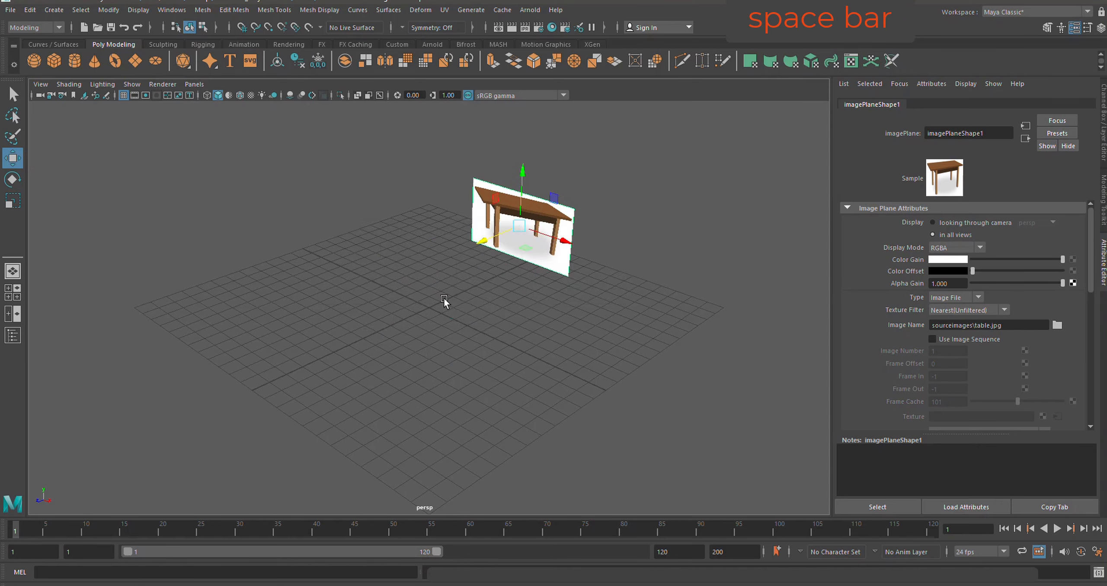
pyautogui.press('space')
pyautogui.press('r')
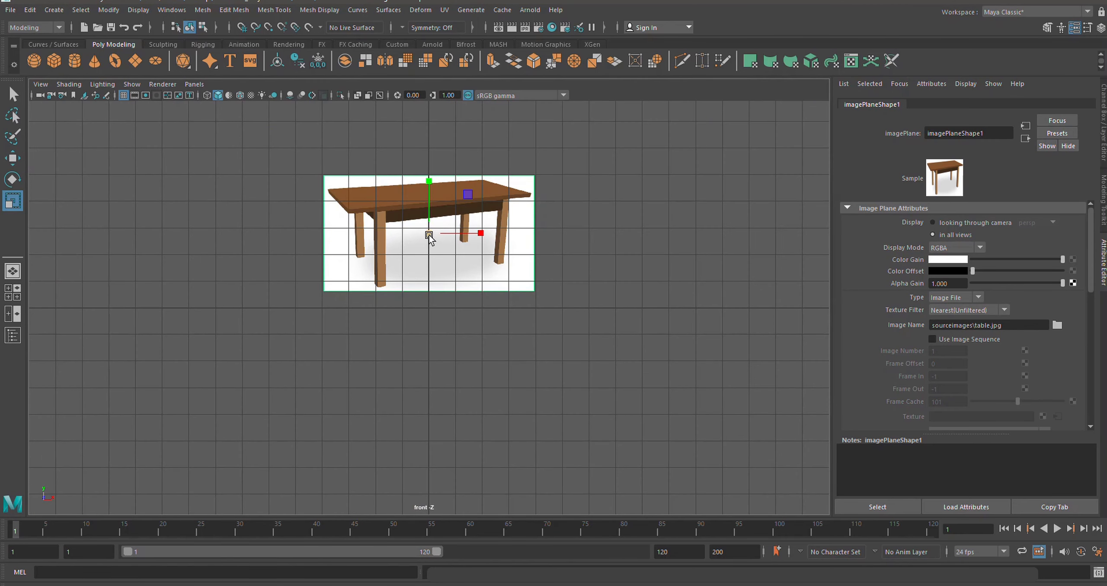
pyautogui.moveTo(429, 233); pyautogui.dragTo(474, 259)
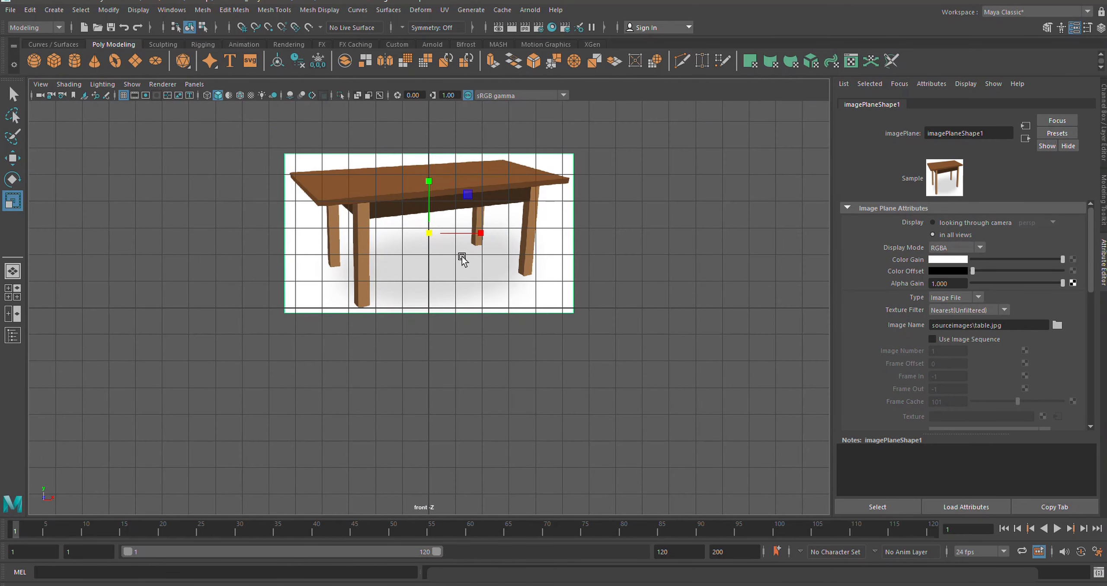
pyautogui.press('space')
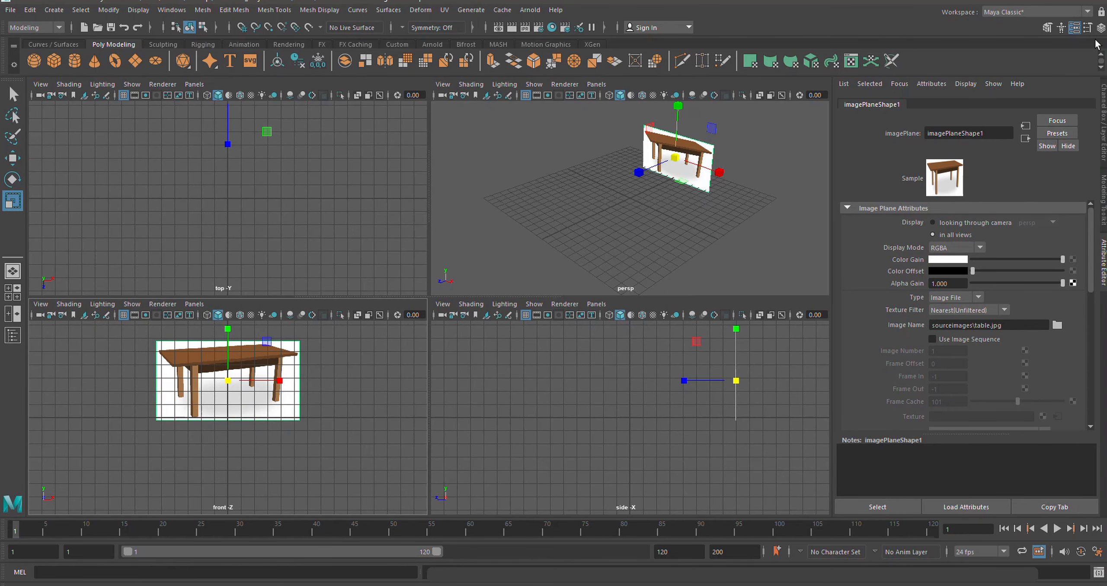
pyautogui.click(1100, 28)
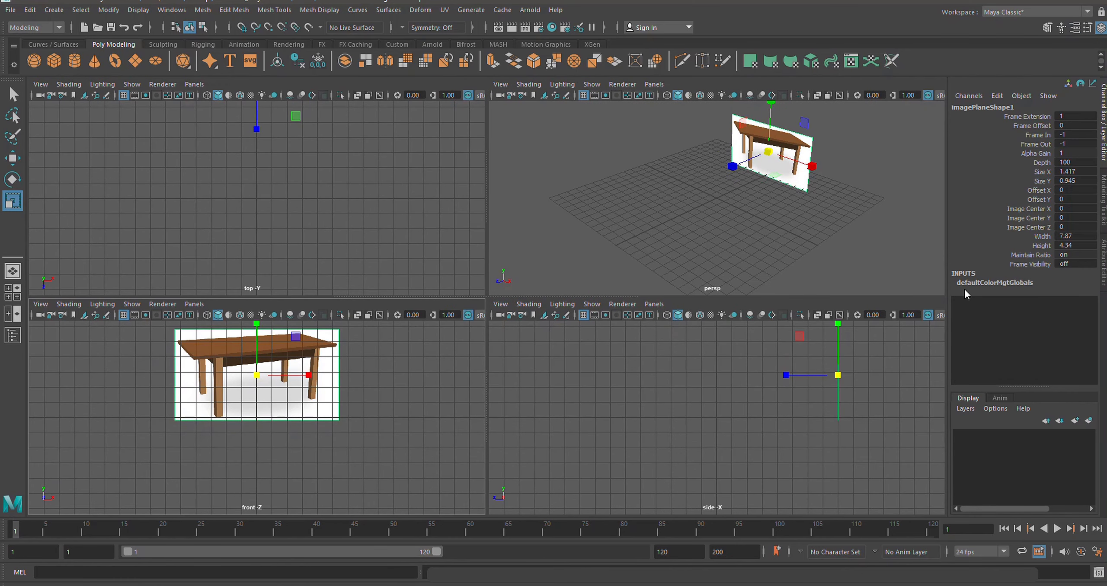
# Put the image plane on a new display layer named 'reference' coloured dark red
pyautogui.click(963, 409)
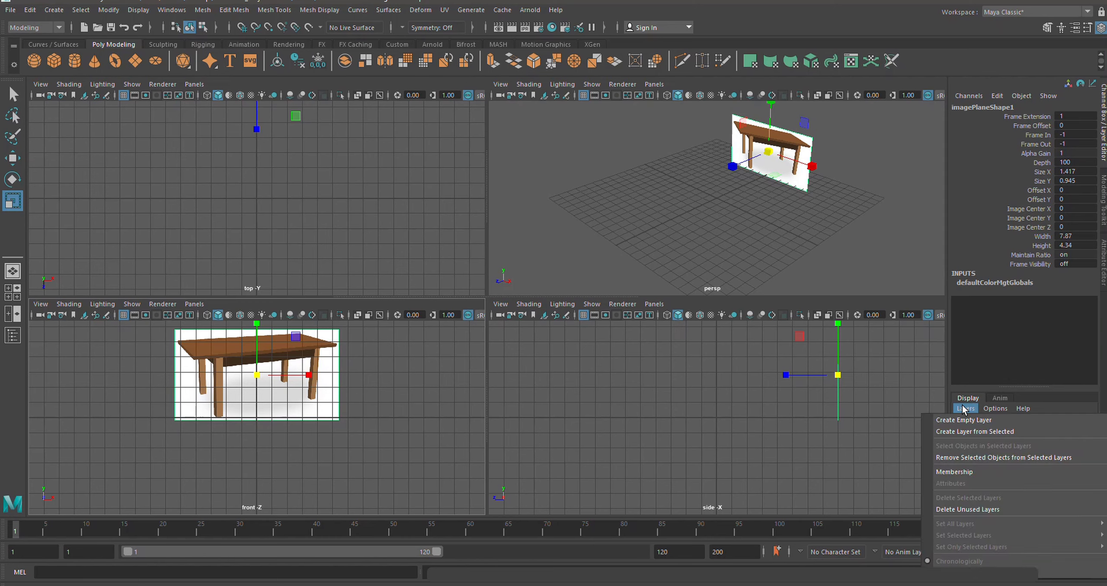
pyautogui.click(967, 432)
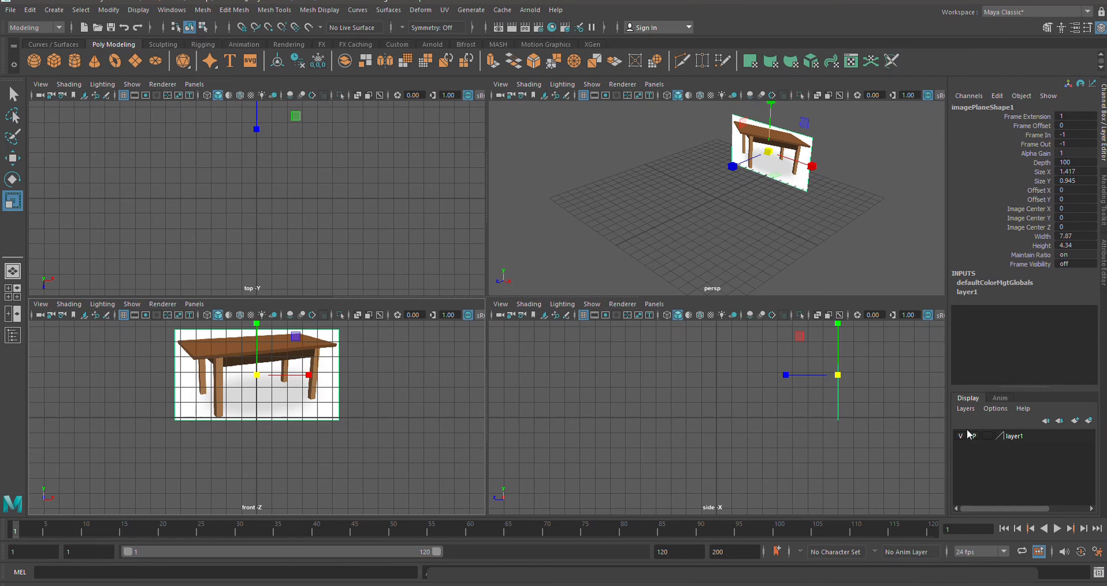
pyautogui.doubleClick(1011, 437)
pyautogui.moveTo(423, 223); pyautogui.dragTo(410, 226)
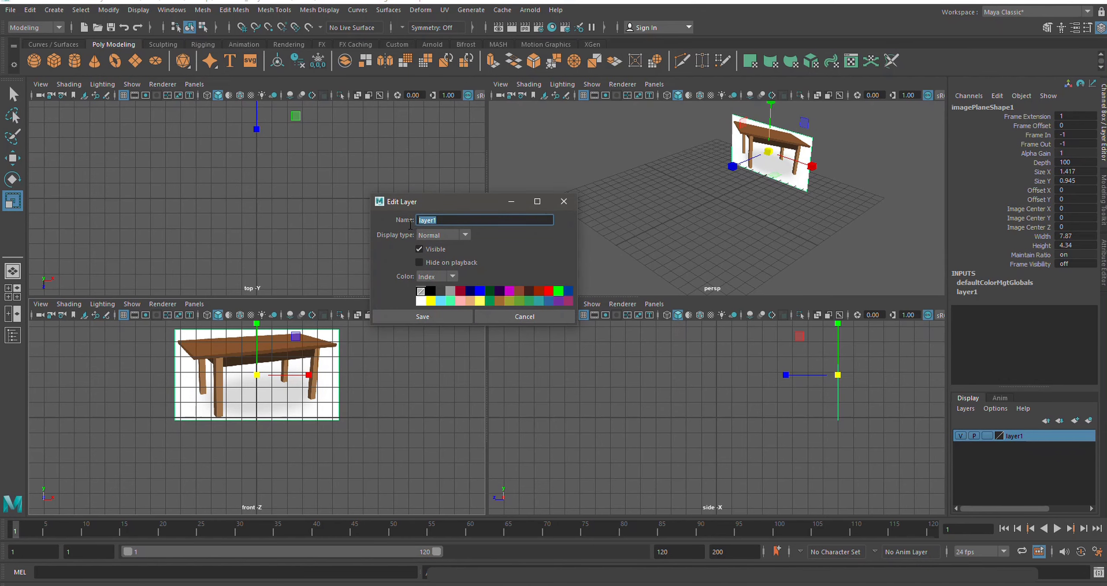
pyautogui.write('reference')
pyautogui.click(439, 314)
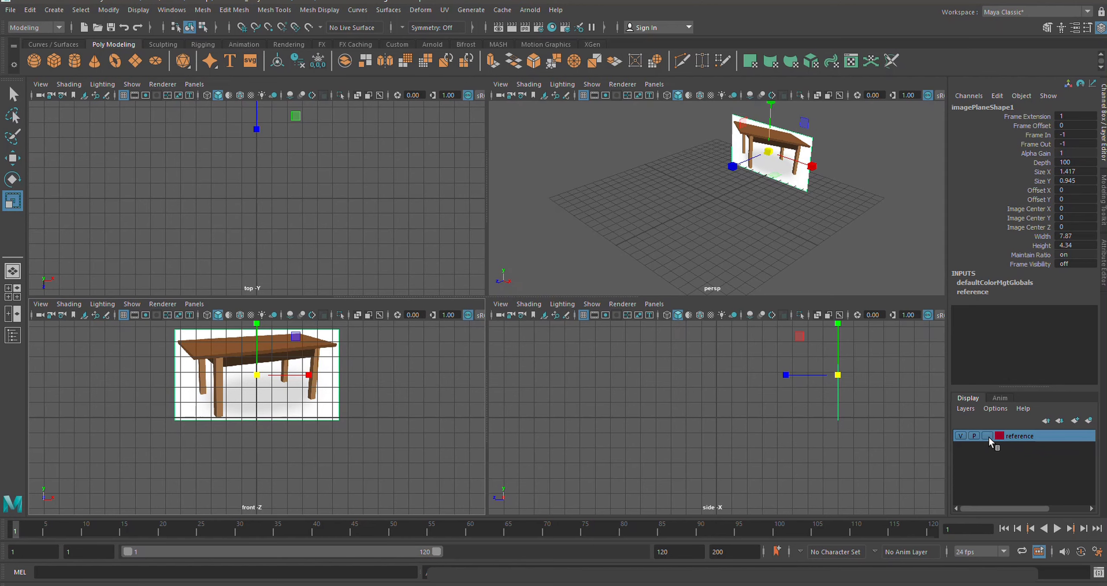
# Set the reference layer to reference mode so the image plane is unselectable
pyautogui.click(987, 436)
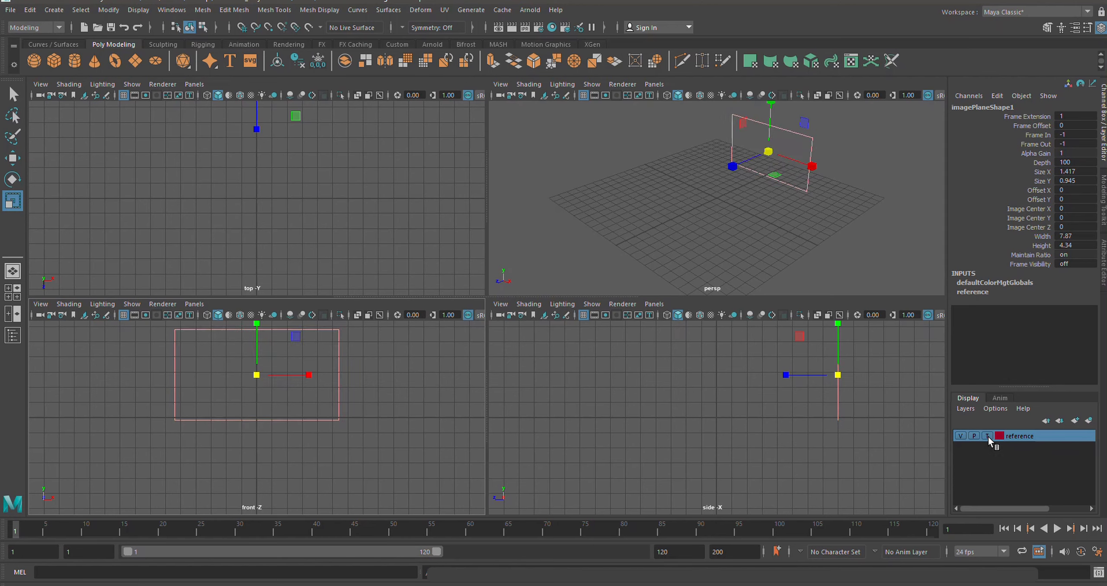
pyautogui.click(987, 436)
pyautogui.click(776, 417)
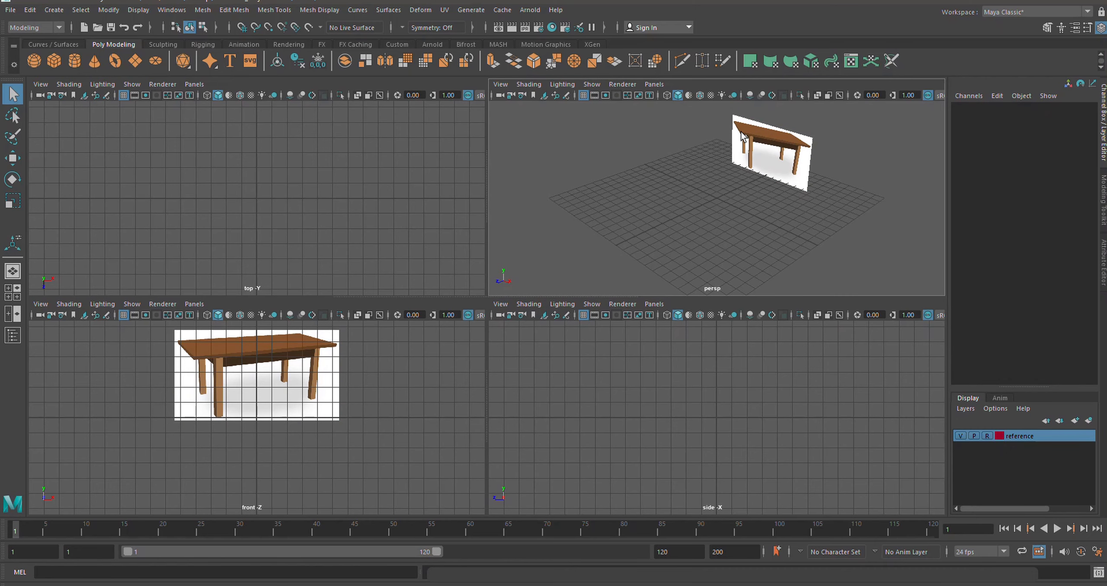
# Create a polygon cube and scale it along X, Z and Y into a flat slab
pyautogui.press('space')
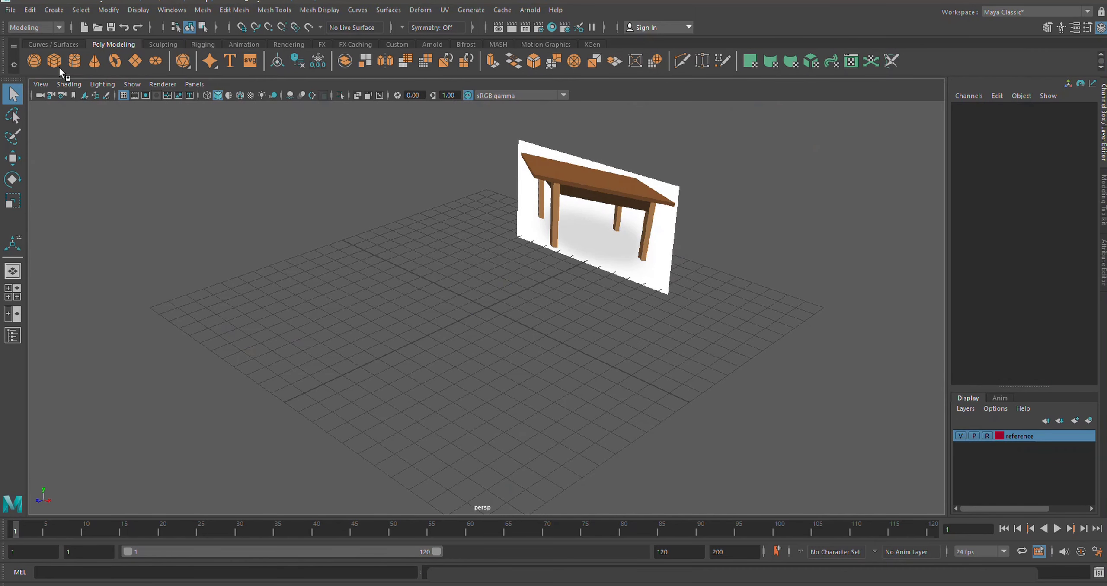
pyautogui.click(54, 60)
pyautogui.press('r')
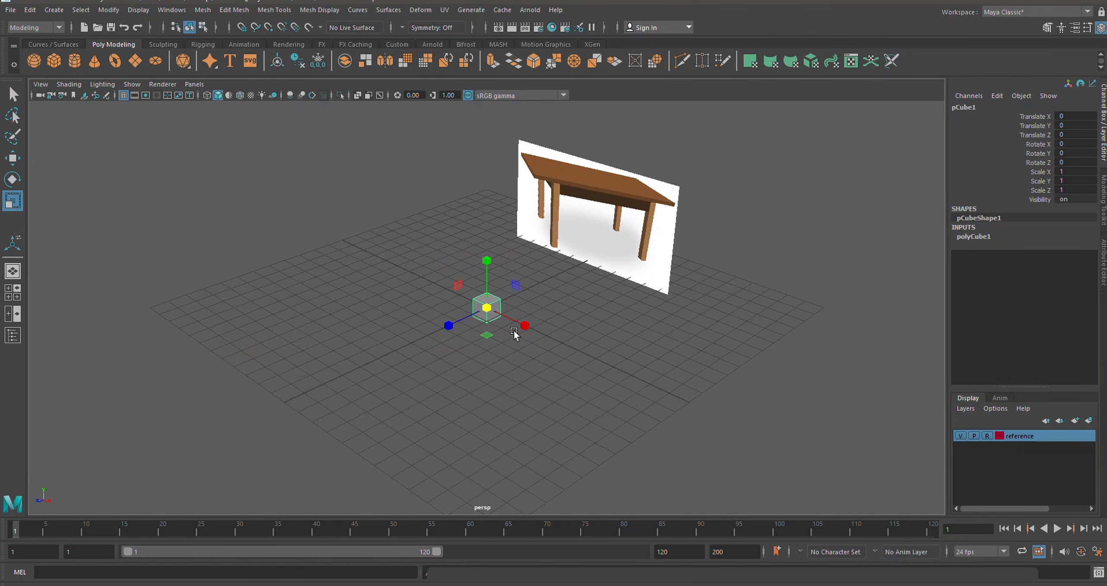
pyautogui.moveTo(521, 328)
pyautogui.mouseDown()
pyautogui.moveTo(576, 371)
pyautogui.moveTo(1038, 558)
pyautogui.mouseUp()
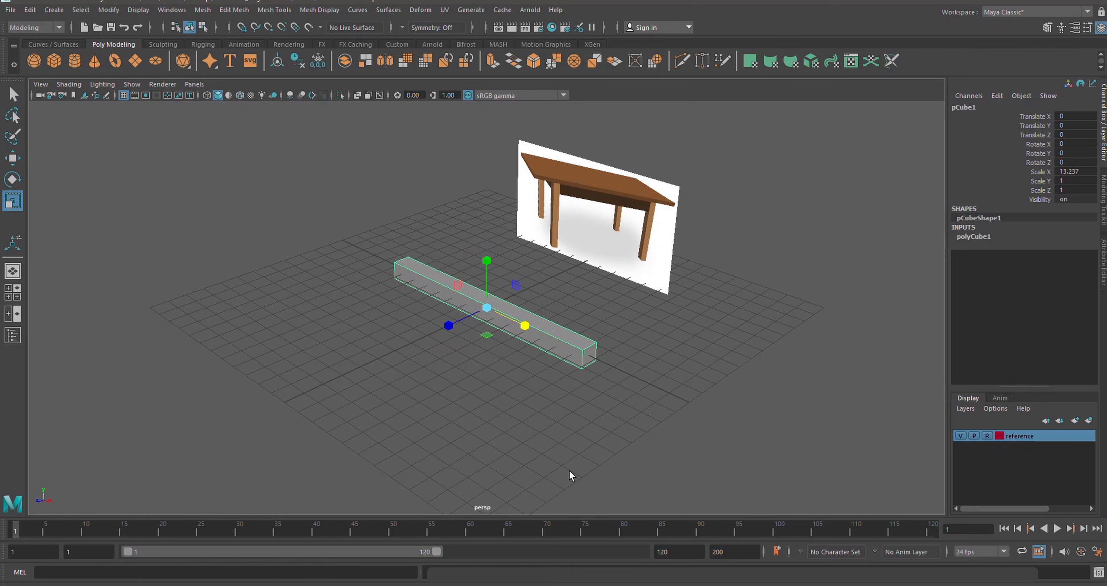
pyautogui.moveTo(448, 329); pyautogui.dragTo(107, 495)
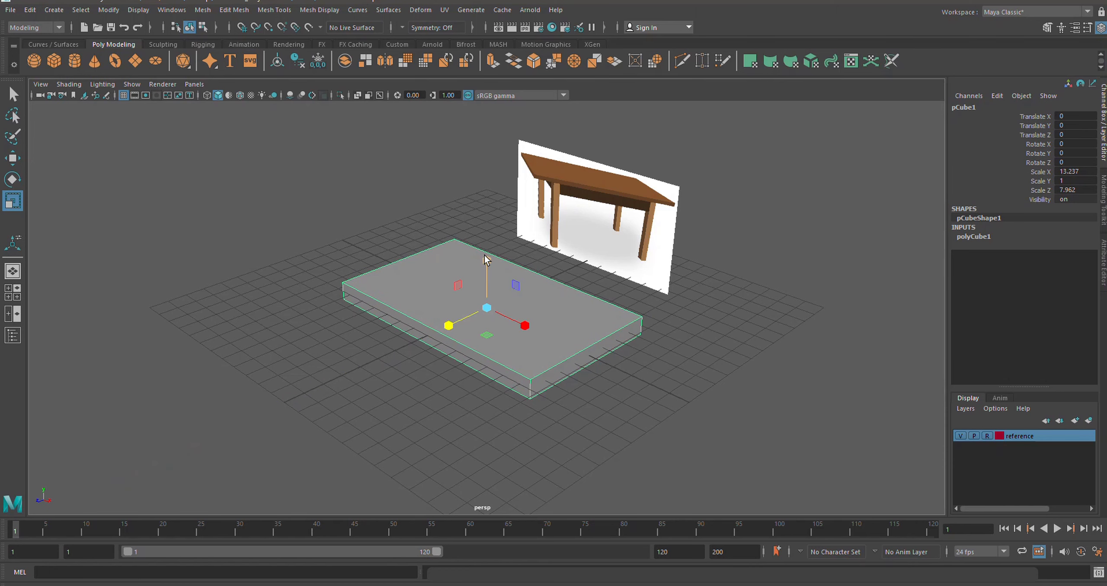
pyautogui.moveTo(485, 258); pyautogui.dragTo(482, 289)
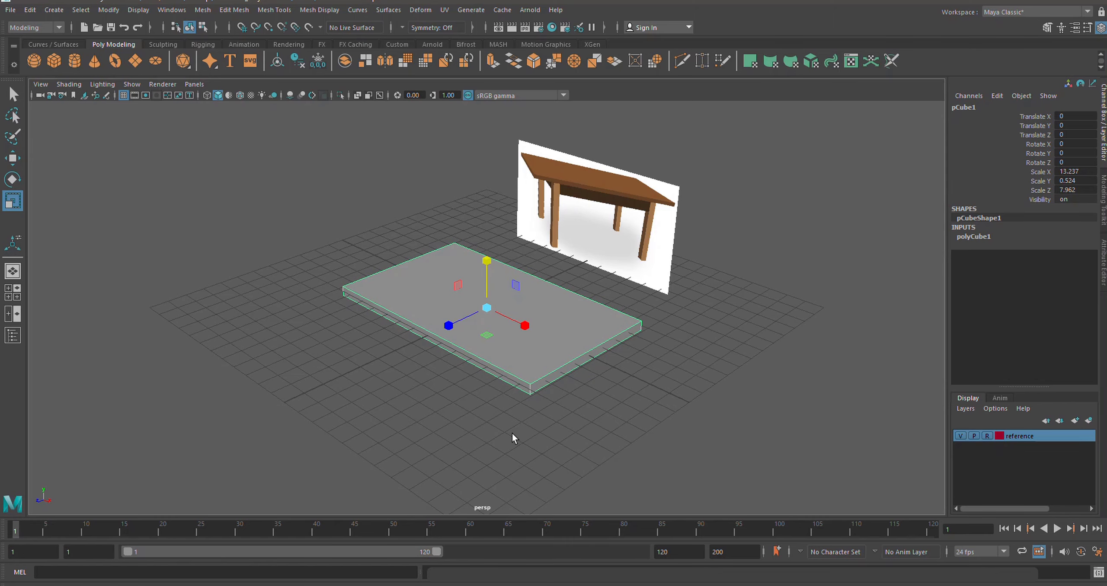
# In top view, lengthen the slab to about 13.83 × 0.52 × 7.96 and activate Multi-Cut
pyautogui.keyDown('alt'); pyautogui.moveTo(512, 434); pyautogui.dragTo(564, 463); pyautogui.keyUp('alt')
pyautogui.press('space')
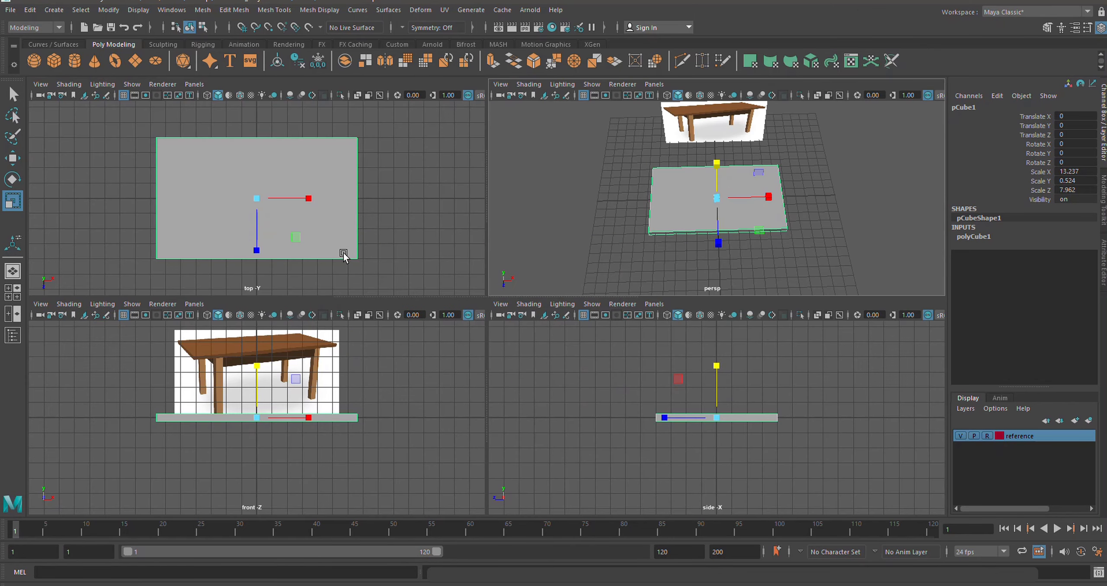
pyautogui.press('space')
pyautogui.moveTo(539, 307); pyautogui.dragTo(542, 308)
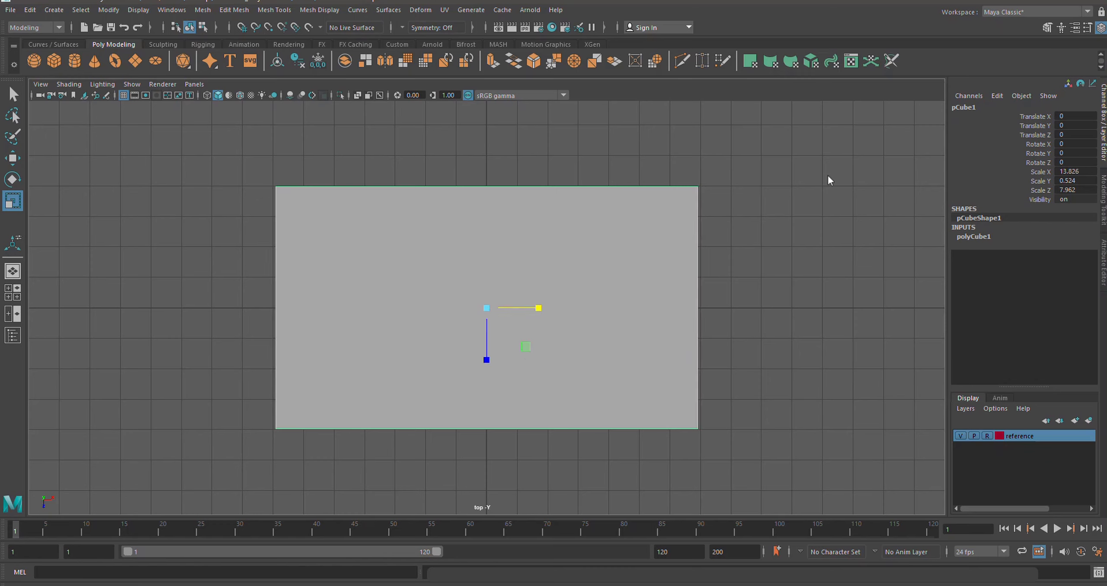
pyautogui.click(1046, 28)
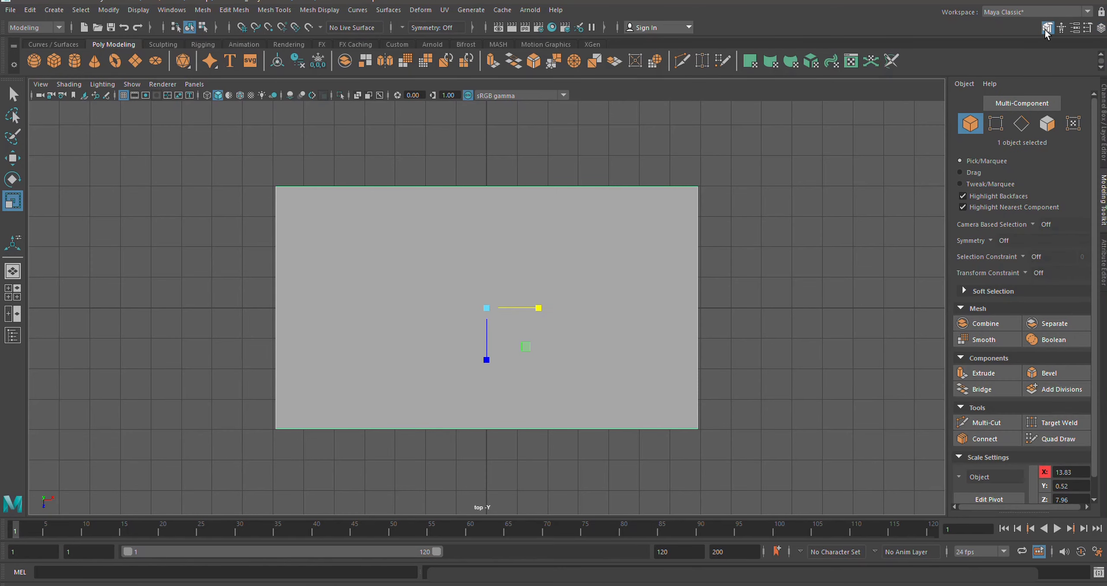
pyautogui.click(978, 424)
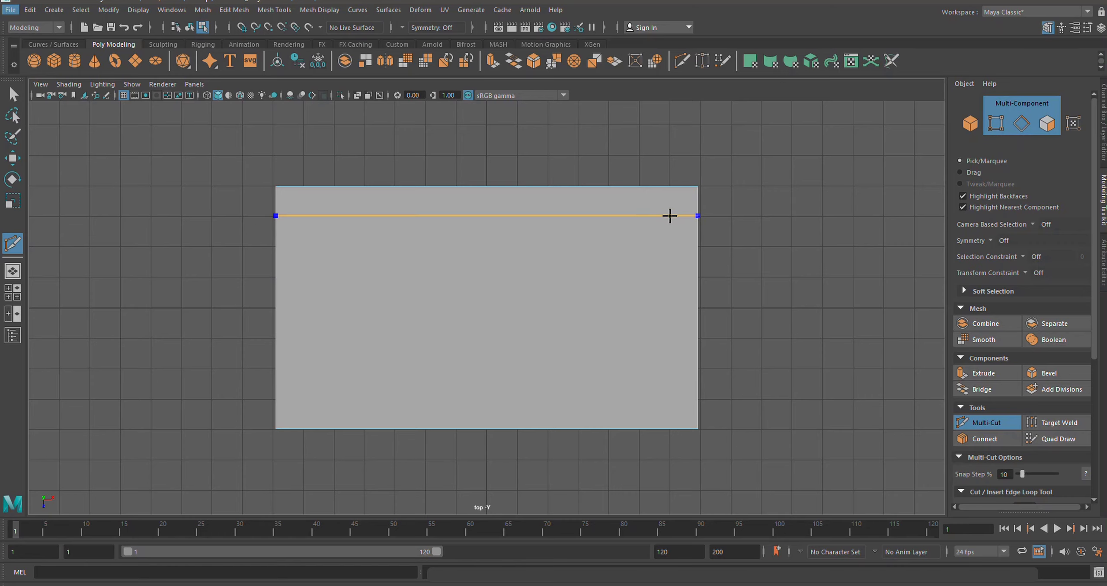
# Cut the first ring of edge loops near the top, bottom, right and left borders
pyautogui.keyDown('ctrl'); pyautogui.click(670, 217); pyautogui.keyUp('ctrl')
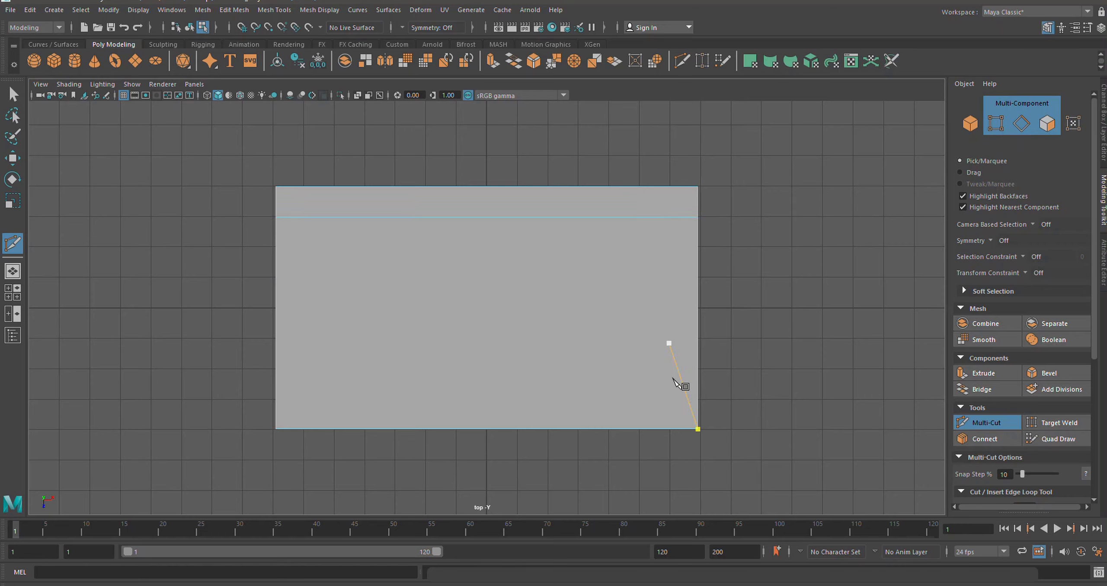
pyautogui.keyDown('ctrl'); pyautogui.click(690, 402); pyautogui.keyUp('ctrl')
pyautogui.click(698, 217)
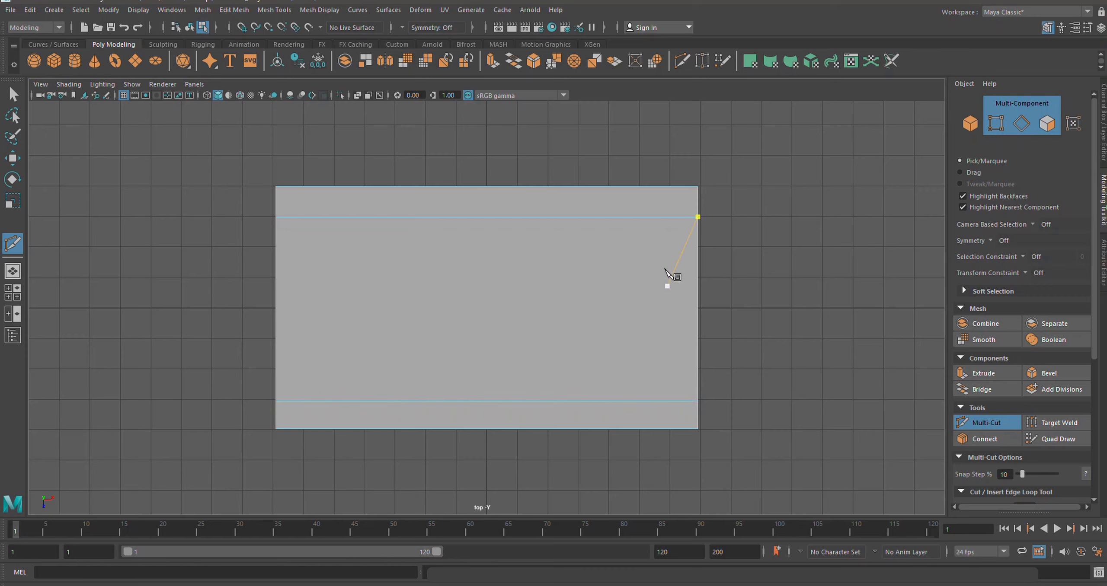
pyautogui.keyDown('ctrl'); pyautogui.click(670, 216); pyautogui.keyUp('ctrl')
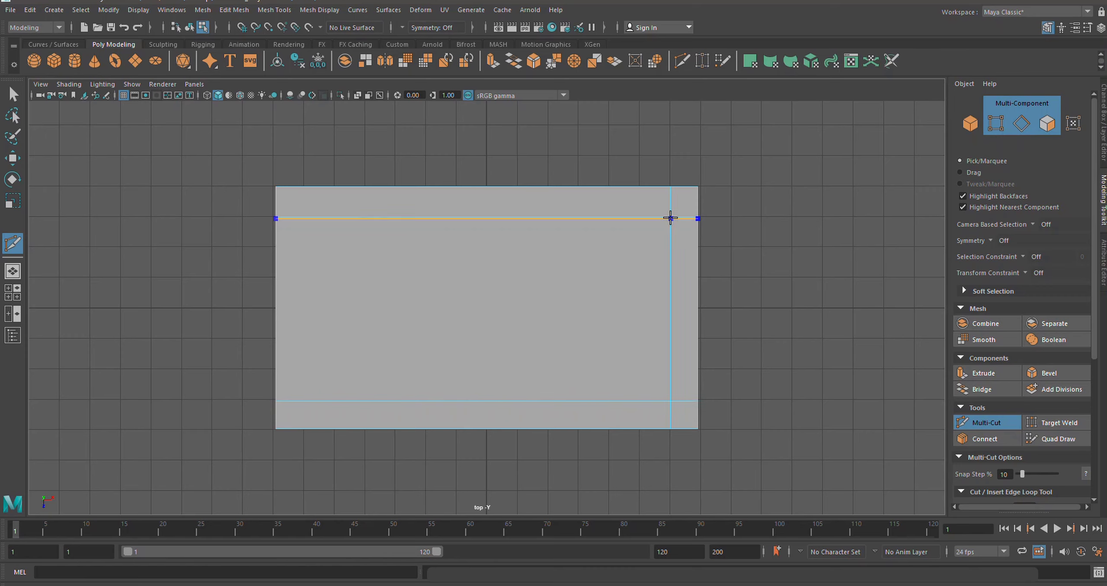
pyautogui.keyDown('ctrl'); pyautogui.click(304, 220); pyautogui.keyUp('ctrl')
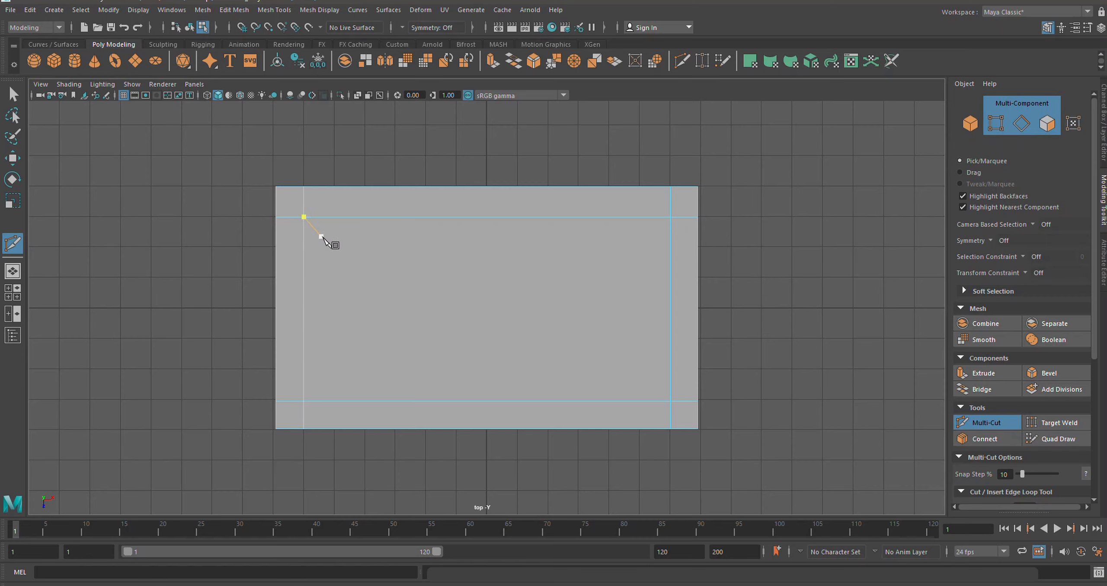
# Cut a second inset ring of loops along all four borders and exit Multi-Cut
pyautogui.keyDown('ctrl'); pyautogui.click(305, 248); pyautogui.keyUp('ctrl')
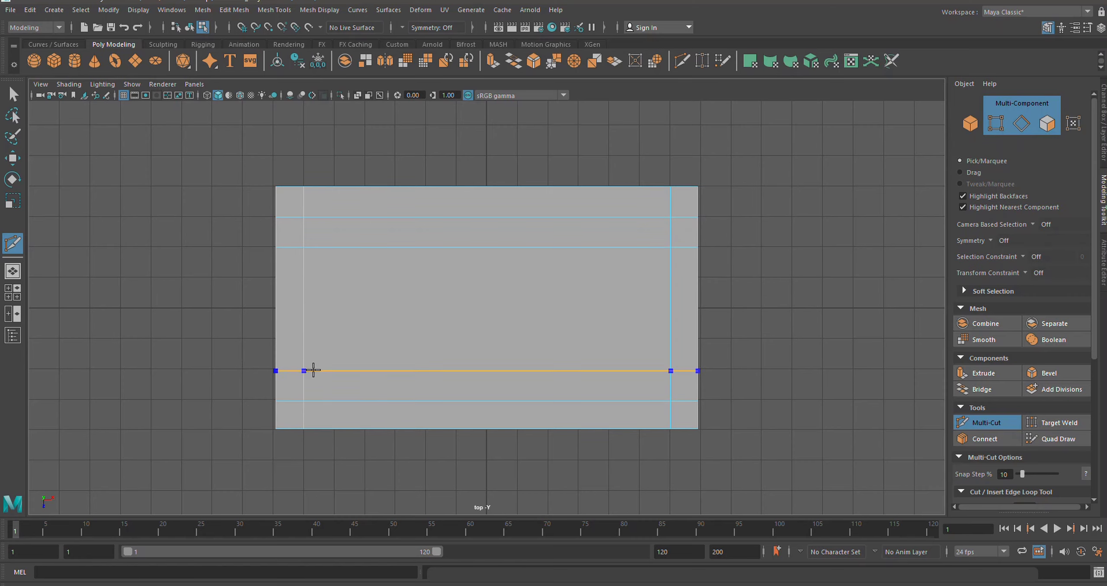
pyautogui.keyDown('ctrl'); pyautogui.click(313, 370); pyautogui.keyUp('ctrl')
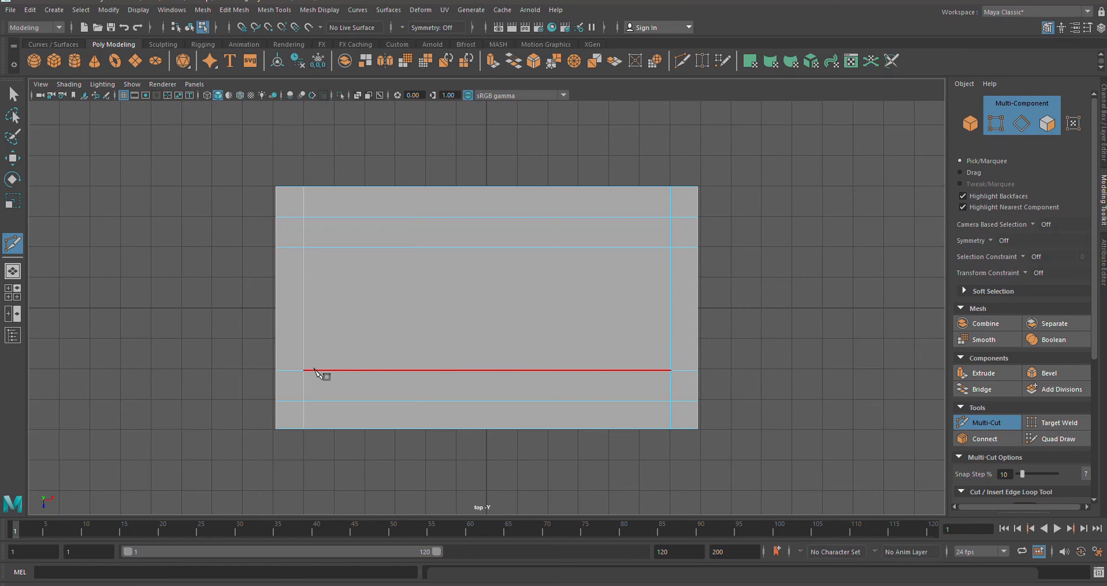
pyautogui.keyDown('ctrl'); pyautogui.click(332, 370); pyautogui.keyUp('ctrl')
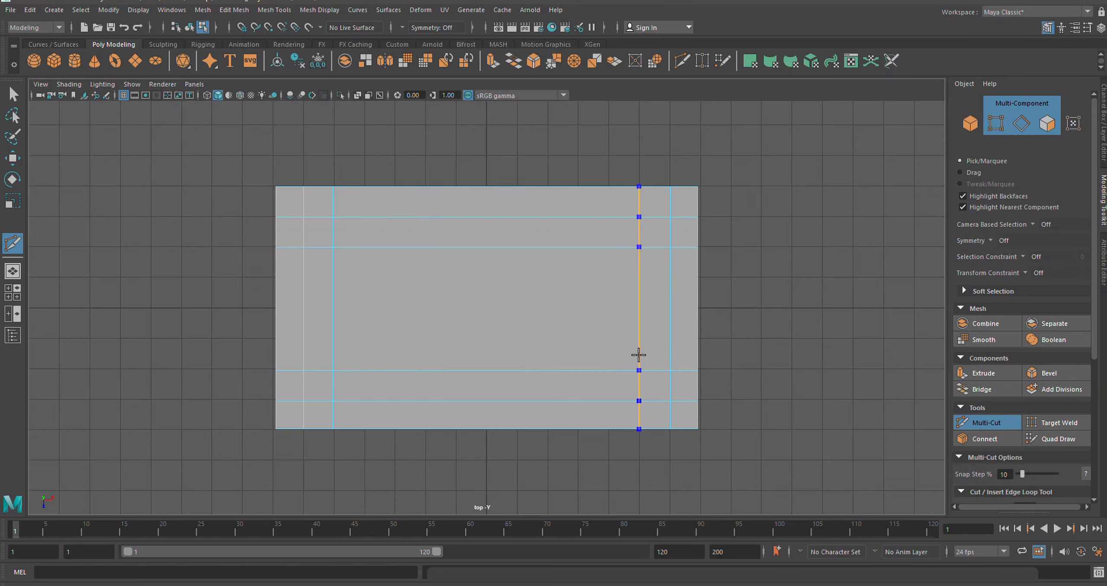
pyautogui.keyDown('ctrl'); pyautogui.click(638, 355); pyautogui.keyUp('ctrl')
pyautogui.click(1000, 425)
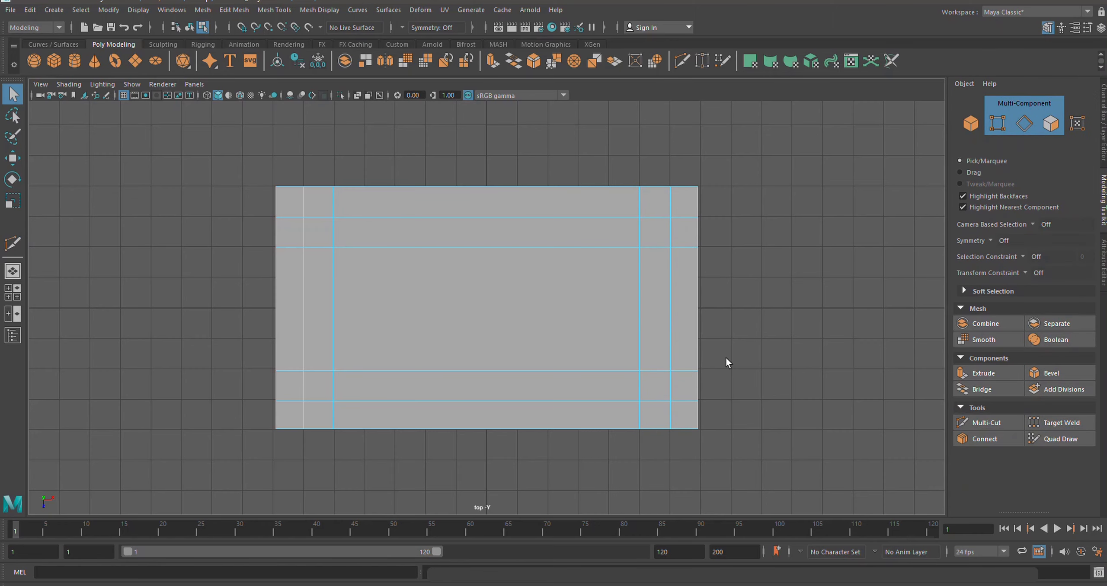
pyautogui.press('space')
pyautogui.press('space')
# Select the eight border-frame faces around the slab's central panel
pyautogui.keyDown('alt'); pyautogui.moveTo(531, 371); pyautogui.dragTo(554, 320); pyautogui.keyUp('alt')
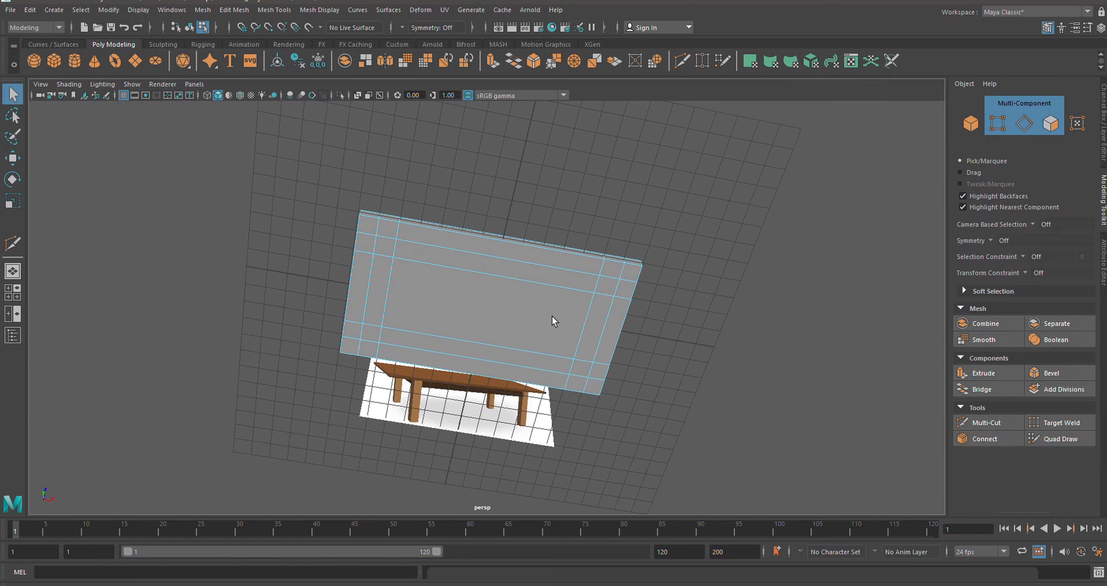
pyautogui.click(1051, 124)
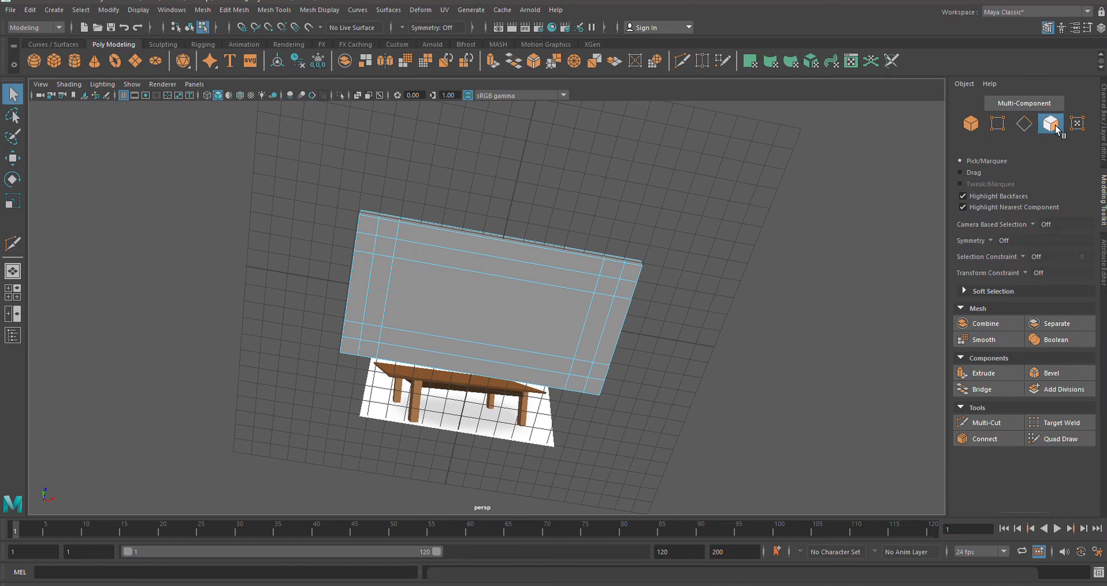
pyautogui.click(391, 252)
pyautogui.keyDown('shift'); pyautogui.click(607, 284); pyautogui.keyUp('shift')
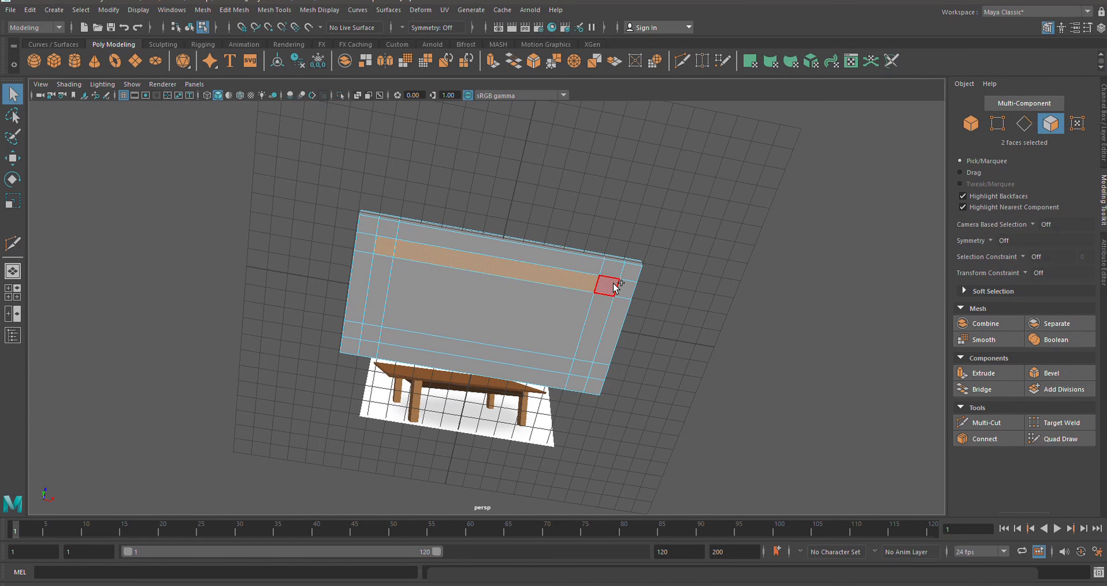
pyautogui.keyDown('shift'); pyautogui.click(607, 286); pyautogui.keyUp('shift')
pyautogui.keyDown('shift'); pyautogui.click(603, 322); pyautogui.keyUp('shift')
pyautogui.keyDown('shift'); pyautogui.click(577, 365); pyautogui.keyUp('shift')
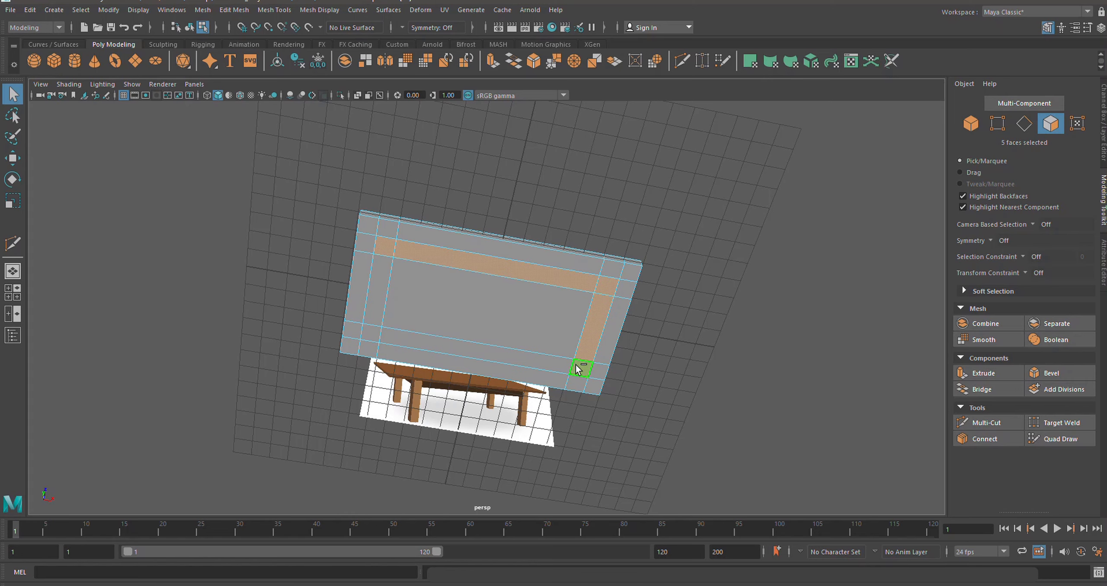
pyautogui.keyDown('shift'); pyautogui.click(534, 363); pyautogui.keyUp('shift')
pyautogui.keyDown('shift'); pyautogui.click(371, 335); pyautogui.keyUp('shift')
pyautogui.keyDown('shift'); pyautogui.click(377, 308); pyautogui.keyUp('shift')
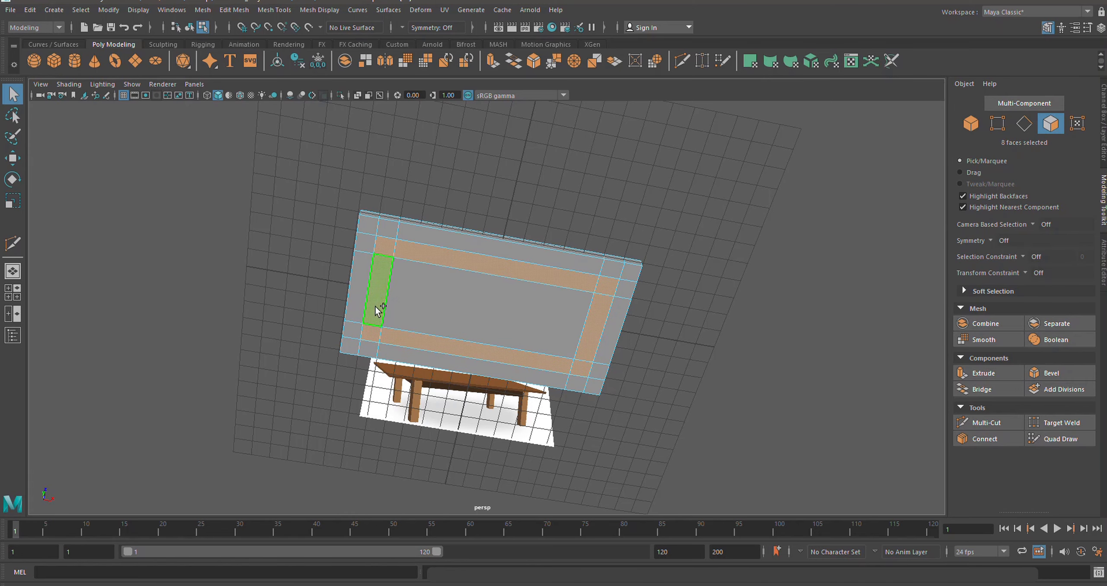
# Extrude the selected border faces to a thickness of 0.9 to form the apron
pyautogui.keyDown('alt'); pyautogui.moveTo(377, 307); pyautogui.dragTo(707, 388); pyautogui.keyUp('alt')
pyautogui.click(978, 373)
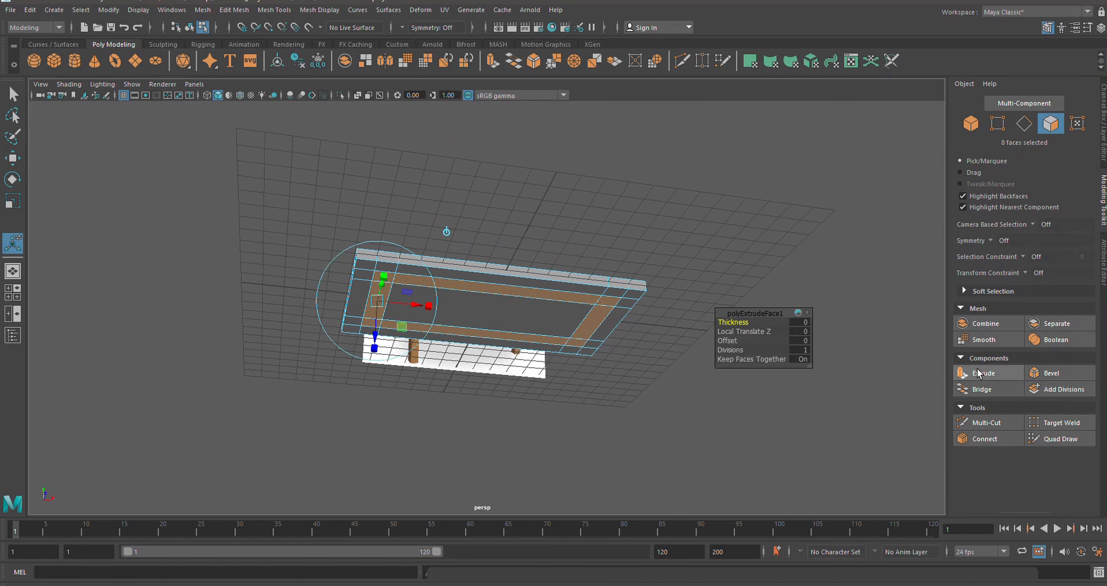
pyautogui.moveTo(730, 322); pyautogui.dragTo(734, 320)
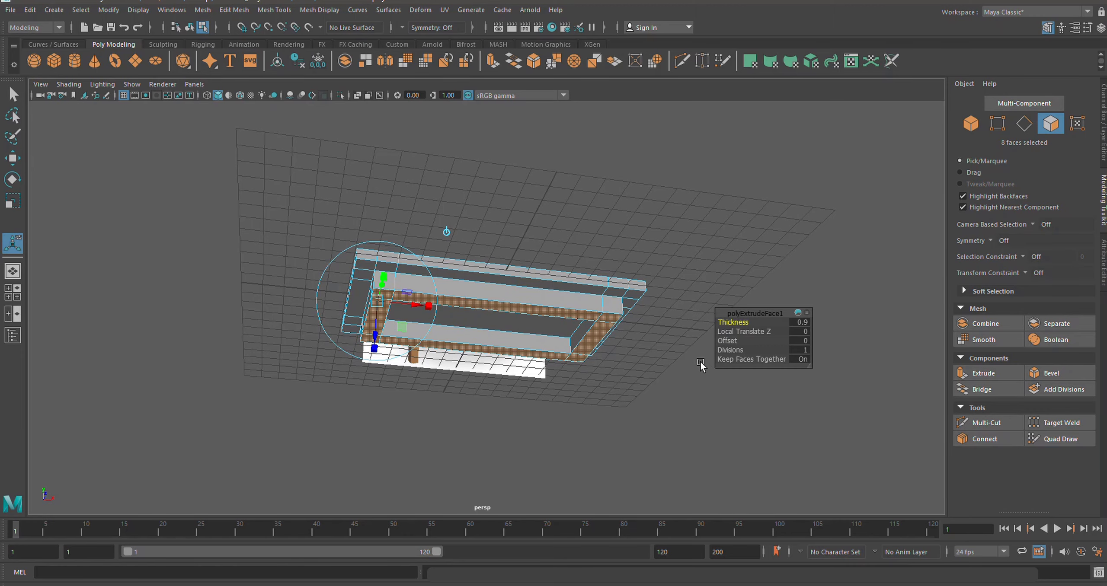
pyautogui.press('q')
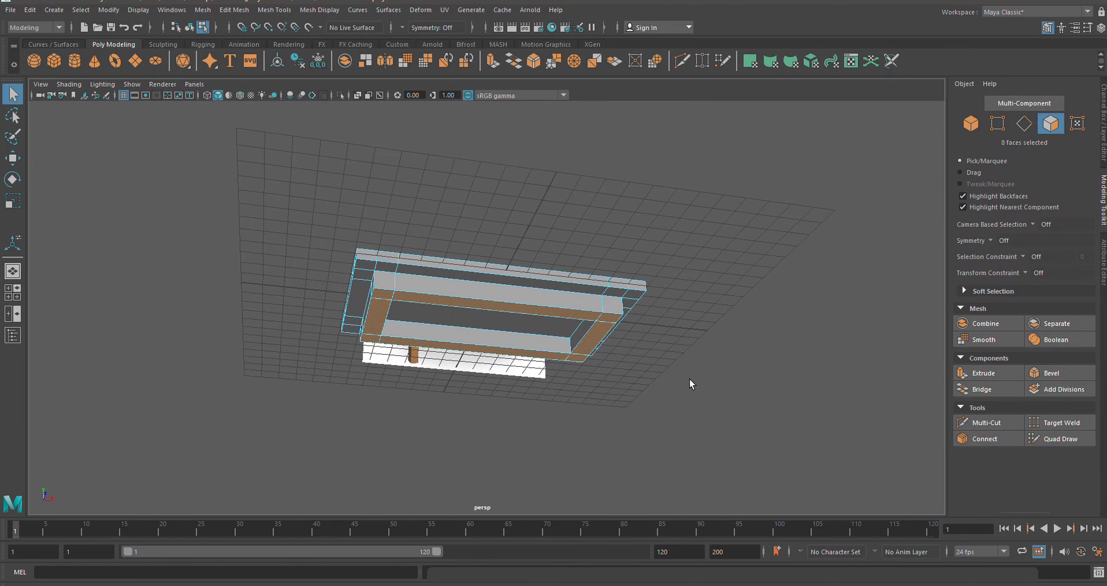
pyautogui.keyDown('alt'); pyautogui.moveTo(689, 384); pyautogui.dragTo(687, 366); pyautogui.keyUp('alt')
# Extrude the four underside corner faces about 6.4 units downward into legs
pyautogui.click(704, 361)
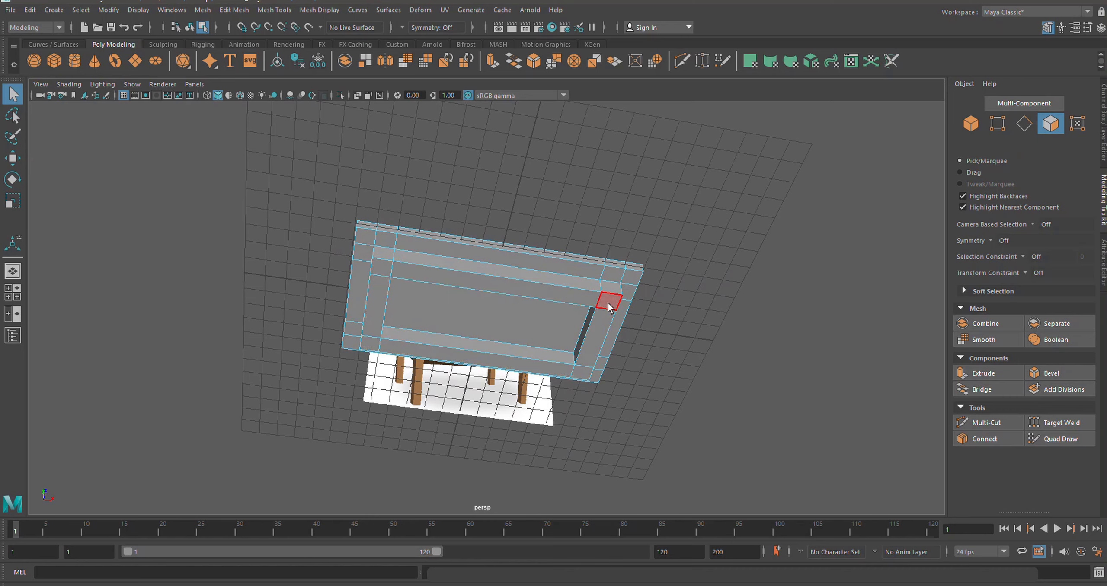
pyautogui.click(609, 306)
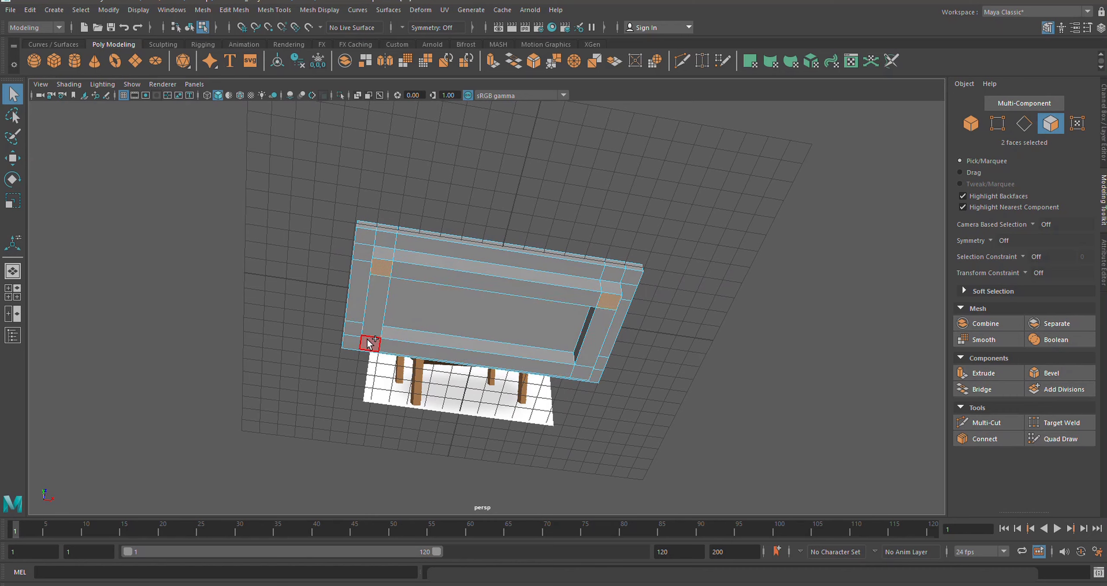
pyautogui.keyDown('shift'); pyautogui.click(370, 344); pyautogui.keyUp('shift')
pyautogui.keyDown('shift'); pyautogui.click(589, 373); pyautogui.keyUp('shift')
pyautogui.keyDown('alt'); pyautogui.moveTo(672, 378); pyautogui.dragTo(701, 407); pyautogui.keyUp('alt')
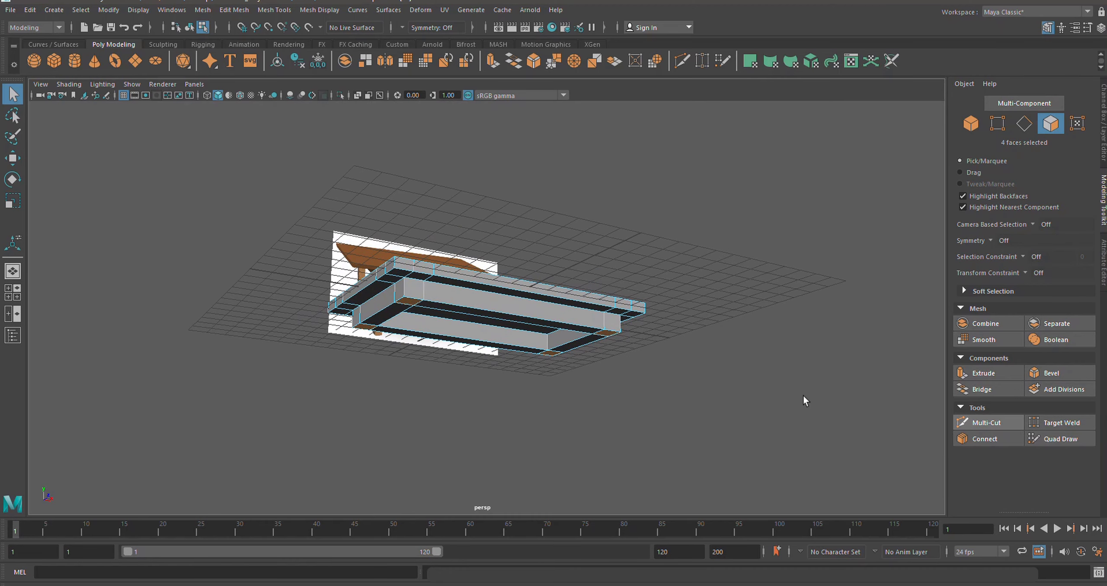
pyautogui.click(974, 380)
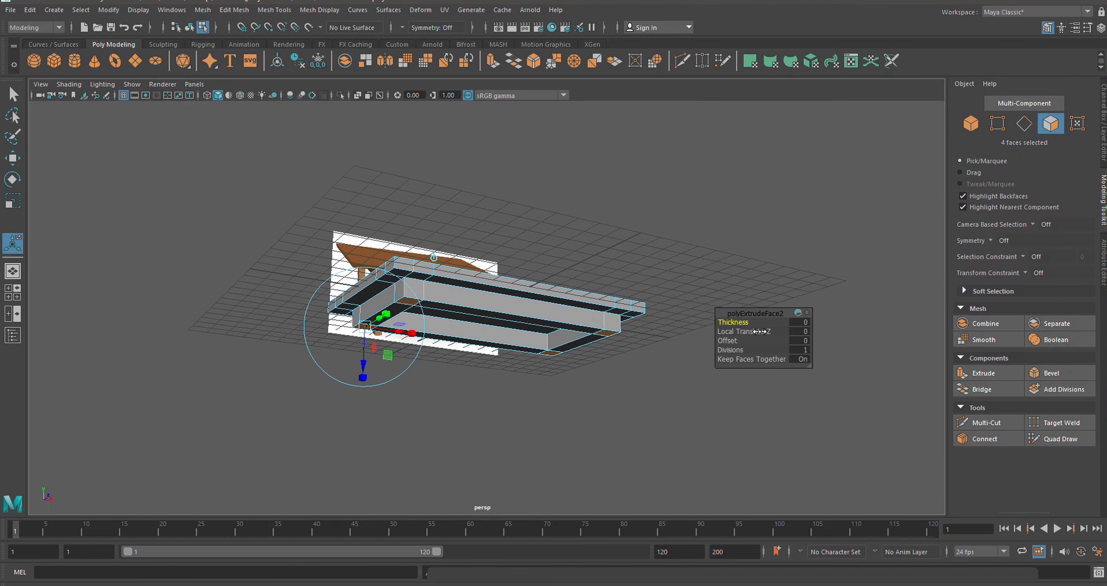
pyautogui.moveTo(738, 322); pyautogui.dragTo(775, 317)
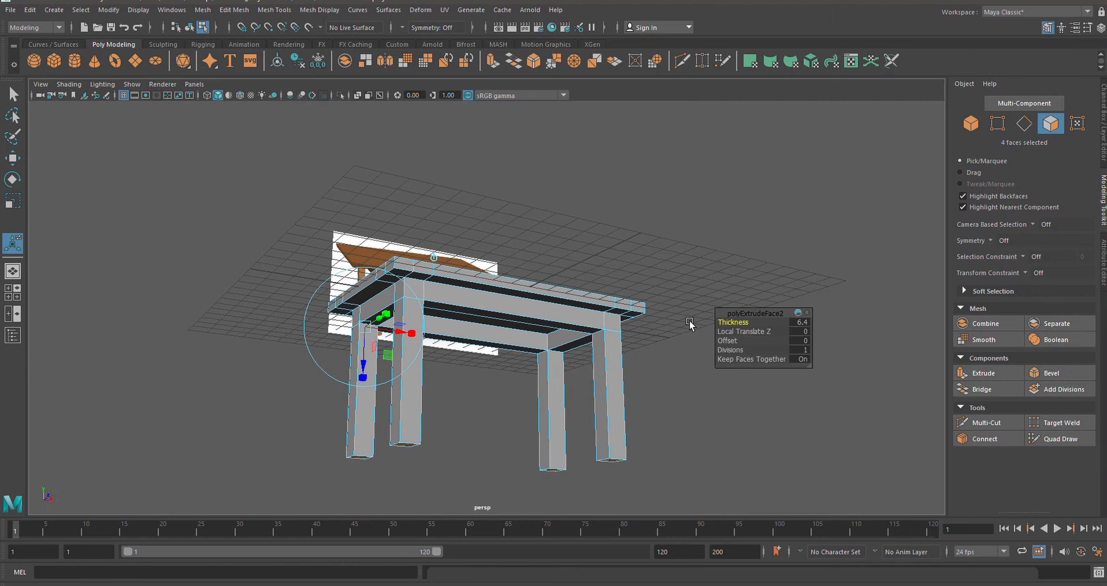
pyautogui.click(678, 303)
pyautogui.moveTo(678, 303)
pyautogui.keyDown('alt'); pyautogui.mouseDown()
pyautogui.moveTo(629, 383)
pyautogui.moveTo(702, 388)
pyautogui.moveTo(506, 389)
pyautogui.mouseUp(); pyautogui.keyUp('alt')
# Switch to edge selection and pick the top and lower rim edge loops
pyautogui.scroll(5, 506, 381)
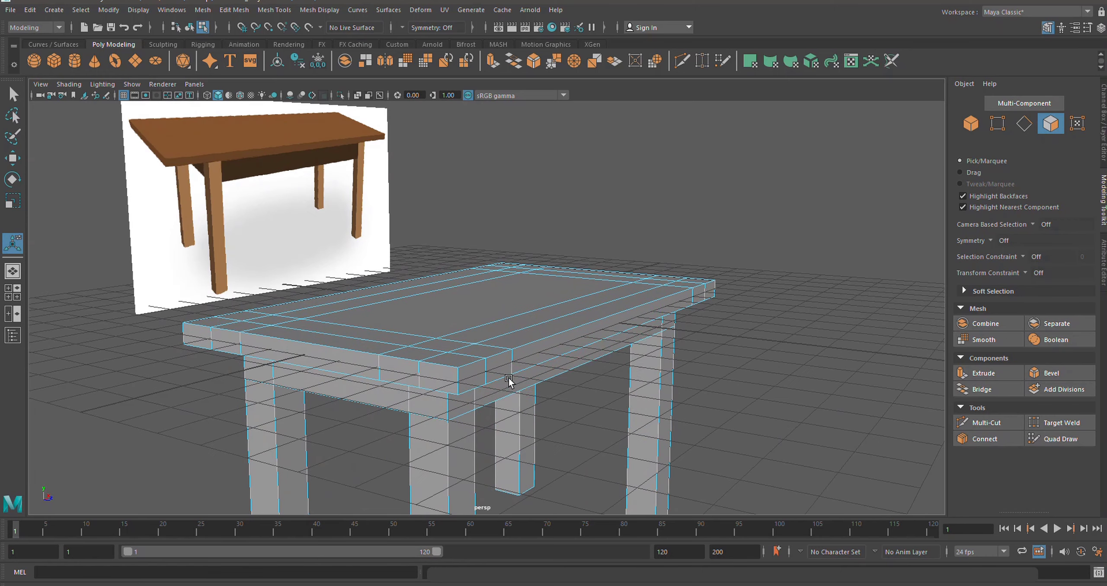
pyautogui.click(1021, 129)
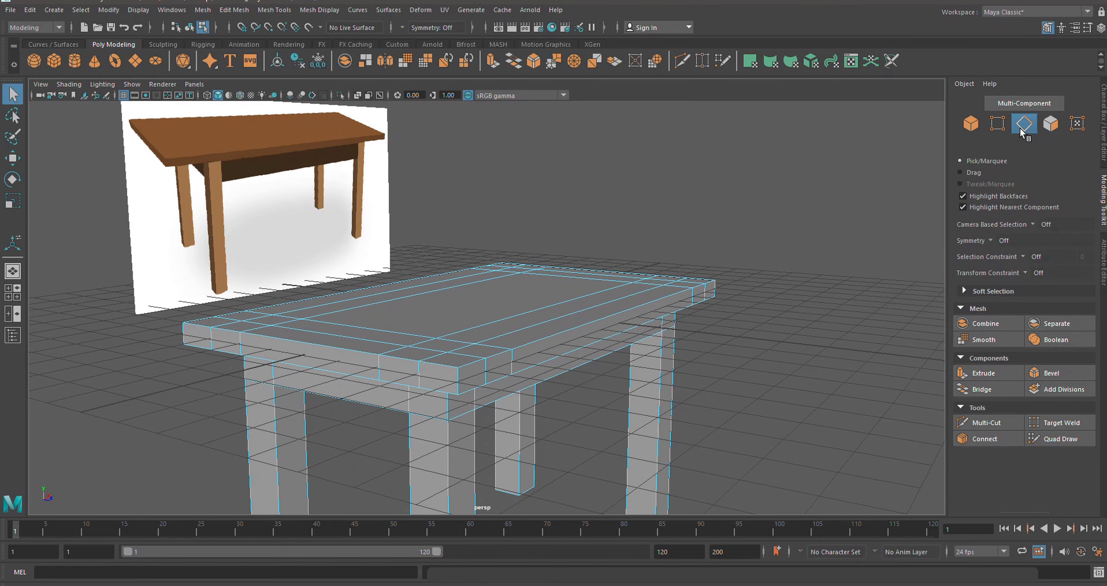
pyautogui.doubleClick(641, 308)
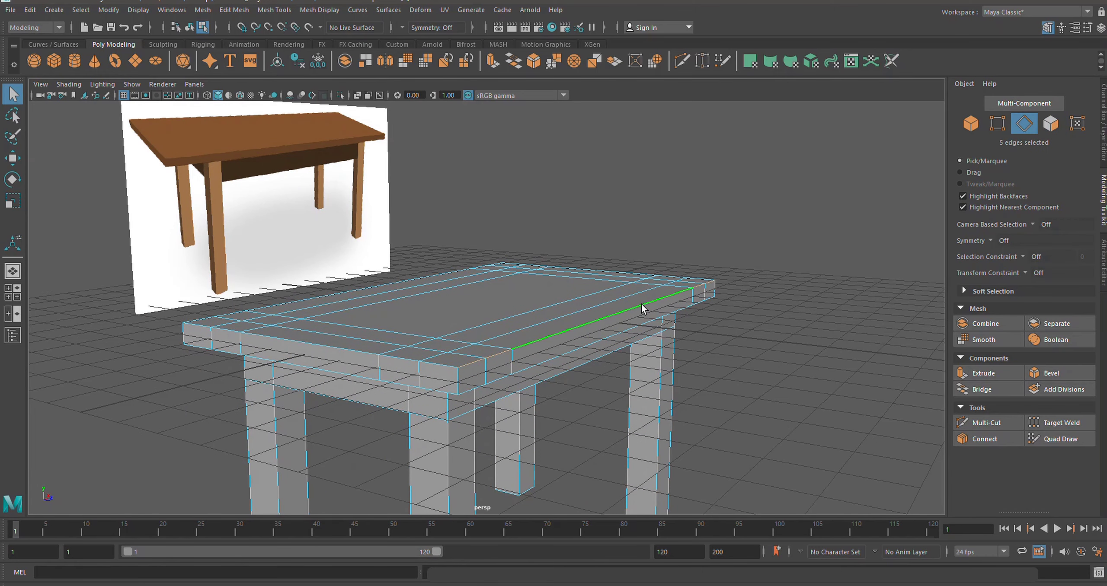
pyautogui.keyDown('shift'); pyautogui.doubleClick(626, 330); pyautogui.keyUp('shift')
pyautogui.moveTo(379, 418)
pyautogui.keyDown('alt'); pyautogui.mouseDown()
pyautogui.moveTo(513, 426)
pyautogui.moveTo(491, 427)
pyautogui.mouseUp(); pyautogui.keyUp('alt')
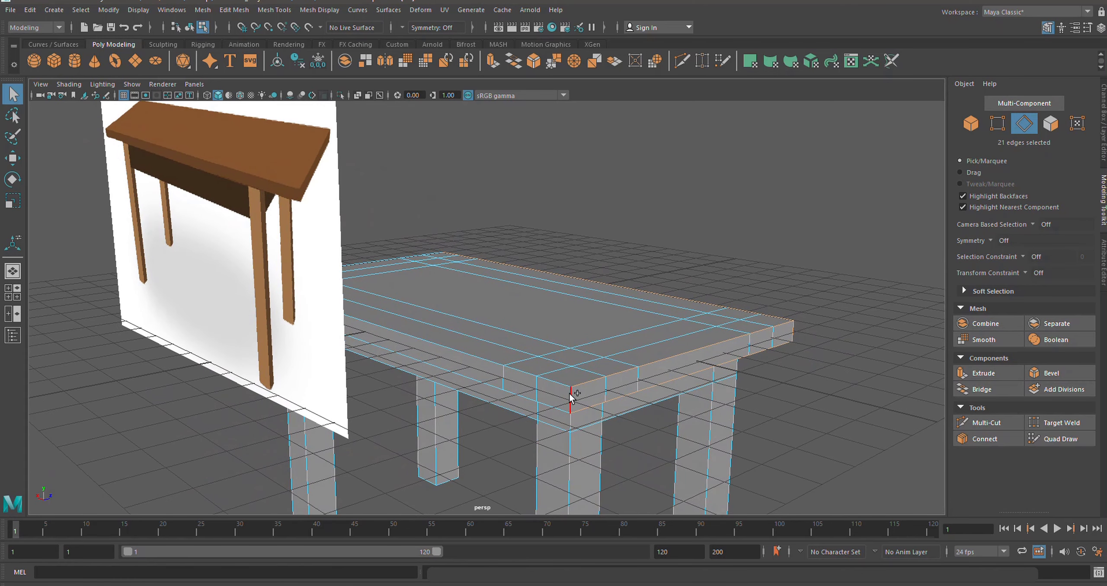
# Add the front rim loops and corner edge to the selection while orbiting the table
pyautogui.keyDown('shift'); pyautogui.doubleClick(555, 385); pyautogui.keyUp('shift')
pyautogui.keyDown('shift'); pyautogui.doubleClick(521, 397); pyautogui.keyUp('shift')
pyautogui.moveTo(353, 427)
pyautogui.keyDown('alt'); pyautogui.mouseDown()
pyautogui.moveTo(442, 434)
pyautogui.moveTo(475, 416)
pyautogui.mouseUp(); pyautogui.keyUp('alt')
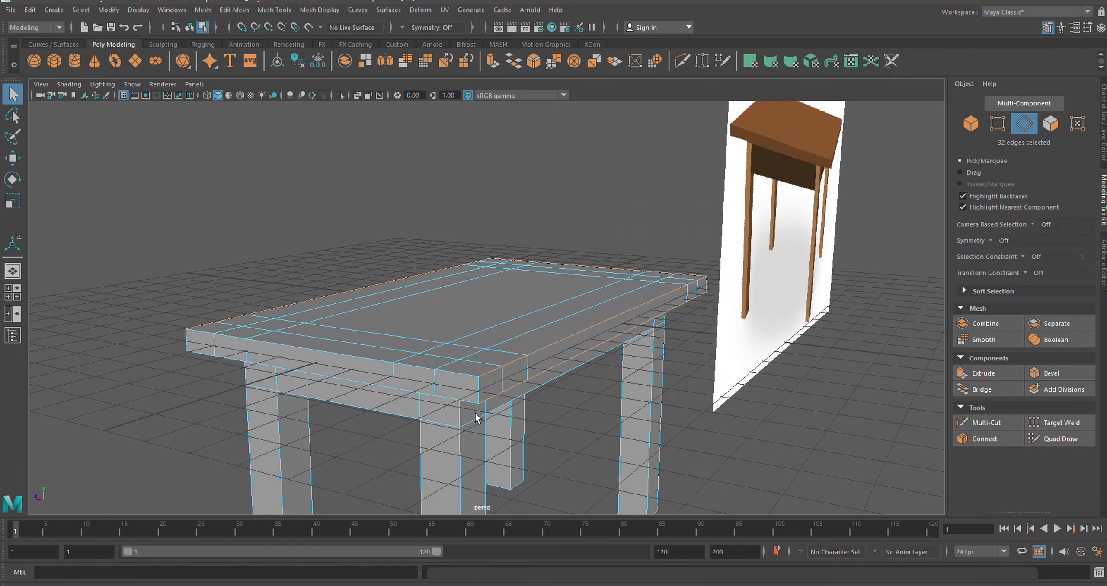
pyautogui.keyDown('shift'); pyautogui.click(478, 389); pyautogui.keyUp('shift')
pyautogui.keyDown('shift'); pyautogui.doubleClick(459, 375); pyautogui.keyUp('shift')
pyautogui.moveTo(388, 443)
pyautogui.keyDown('alt'); pyautogui.mouseDown()
pyautogui.moveTo(370, 426)
pyautogui.moveTo(449, 459)
pyautogui.moveTo(254, 451)
pyautogui.mouseUp(); pyautogui.keyUp('alt')
pyautogui.keyDown('alt'); pyautogui.moveTo(691, 395); pyautogui.dragTo(498, 379); pyautogui.keyUp('alt')
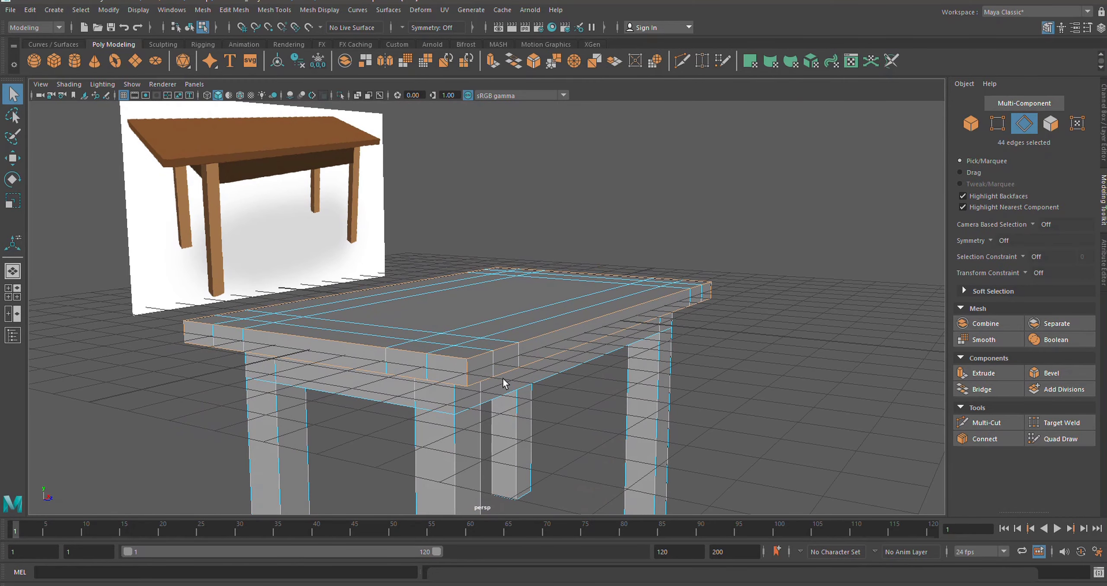
# Bevel the selected table-top rim edges with 2 segments and a 0.4 fraction
pyautogui.click(1054, 373)
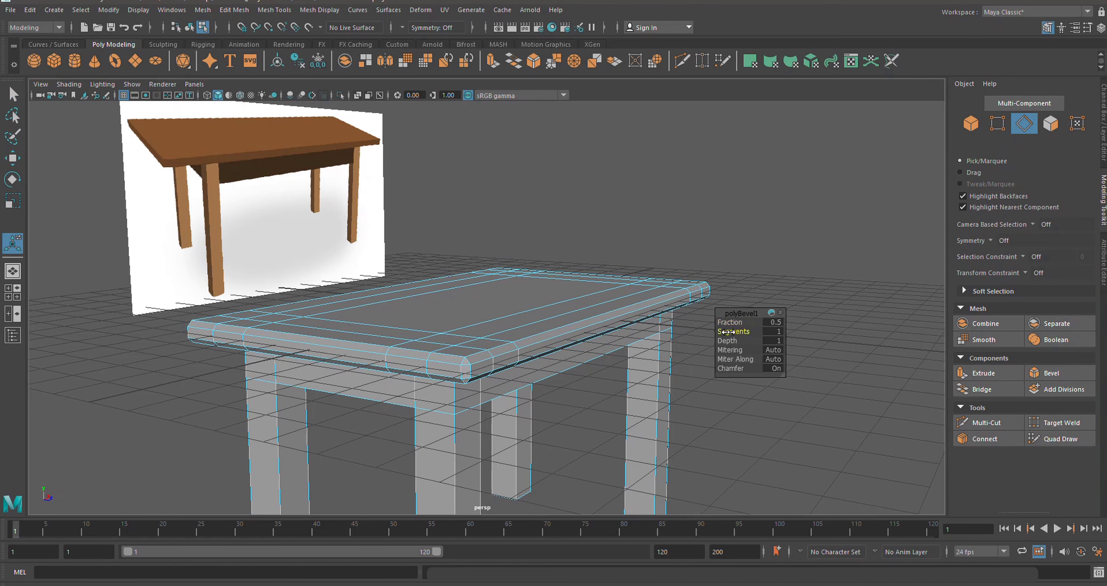
pyautogui.moveTo(729, 332); pyautogui.dragTo(729, 332)
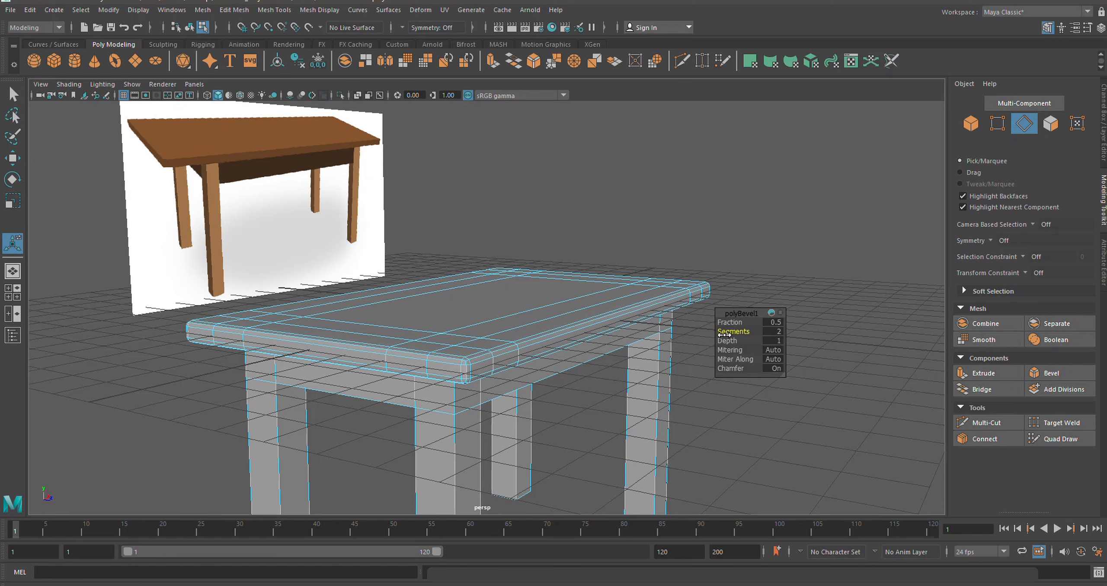
pyautogui.moveTo(725, 324); pyautogui.dragTo(725, 323)
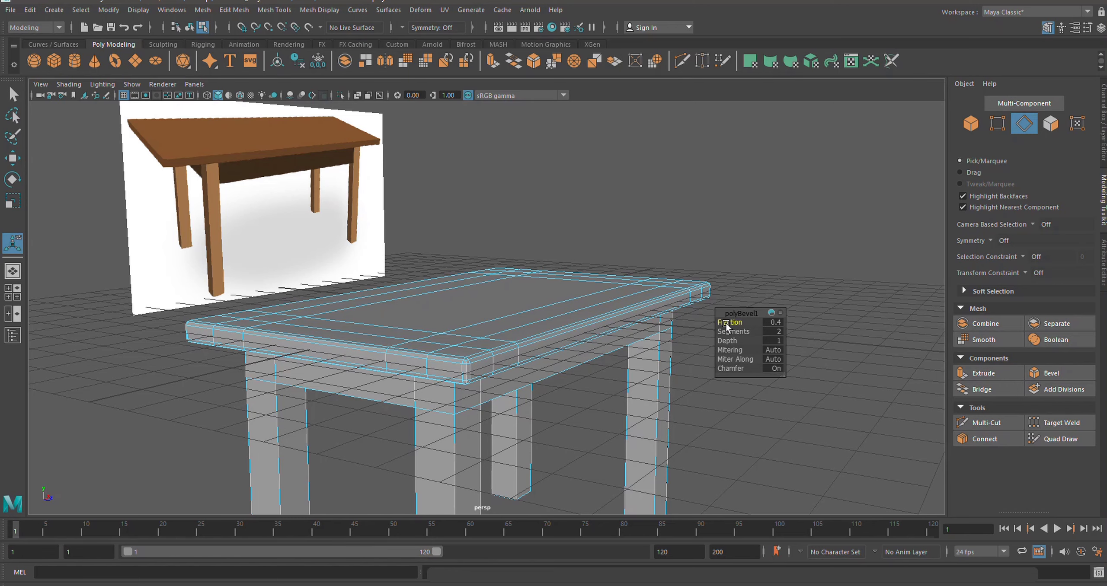
# Switch to object selection, select the whole table and raise it upward
pyautogui.press('q')
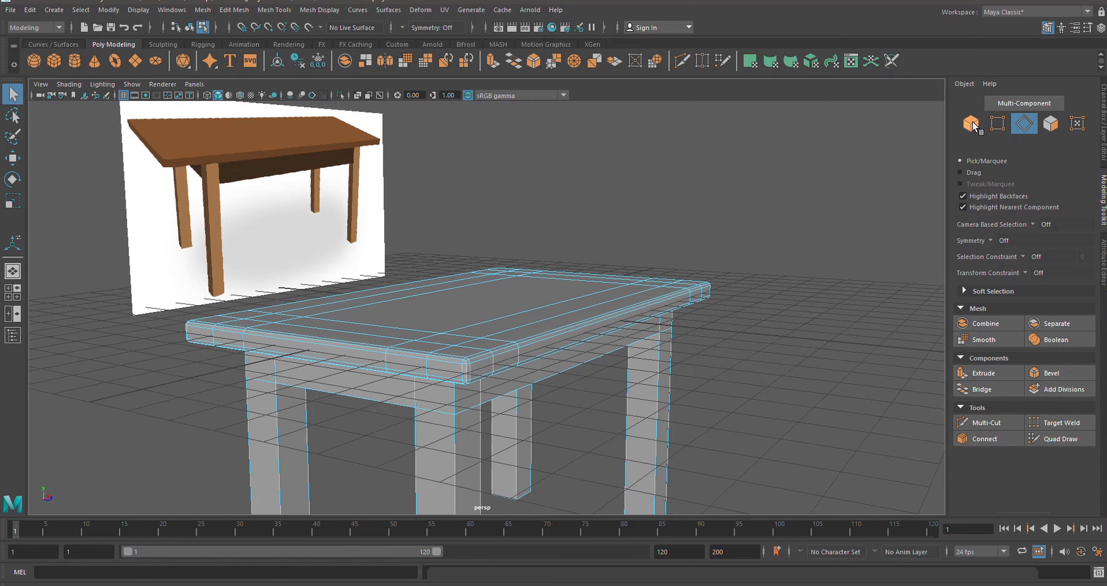
pyautogui.click(972, 123)
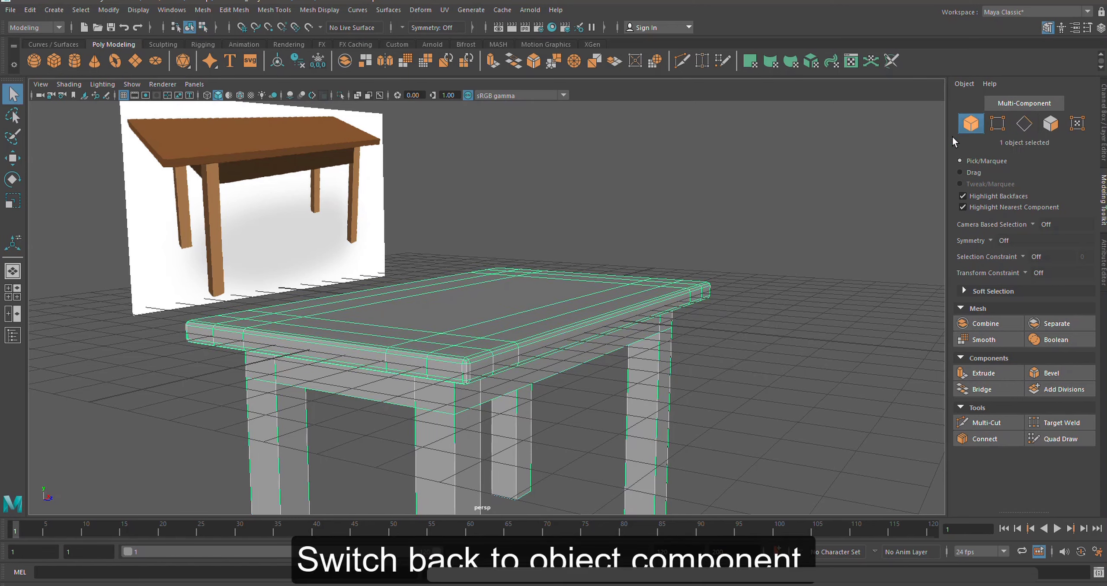
pyautogui.click(813, 221)
pyautogui.moveTo(672, 411)
pyautogui.keyDown('alt'); pyautogui.mouseDown()
pyautogui.moveTo(584, 429)
pyautogui.moveTo(136, 425)
pyautogui.moveTo(111, 436)
pyautogui.mouseUp(); pyautogui.keyUp('alt')
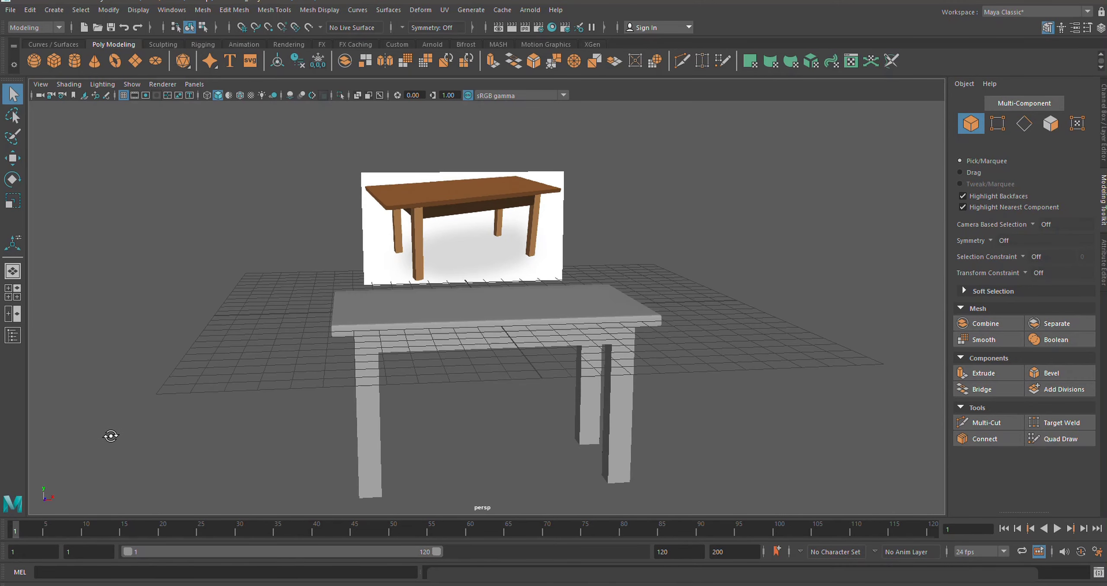
pyautogui.click(353, 354)
pyautogui.press('w')
pyautogui.moveTo(488, 260)
pyautogui.mouseDown()
pyautogui.moveTo(512, 110)
pyautogui.moveTo(563, 329)
pyautogui.moveTo(497, 247)
pyautogui.mouseUp()
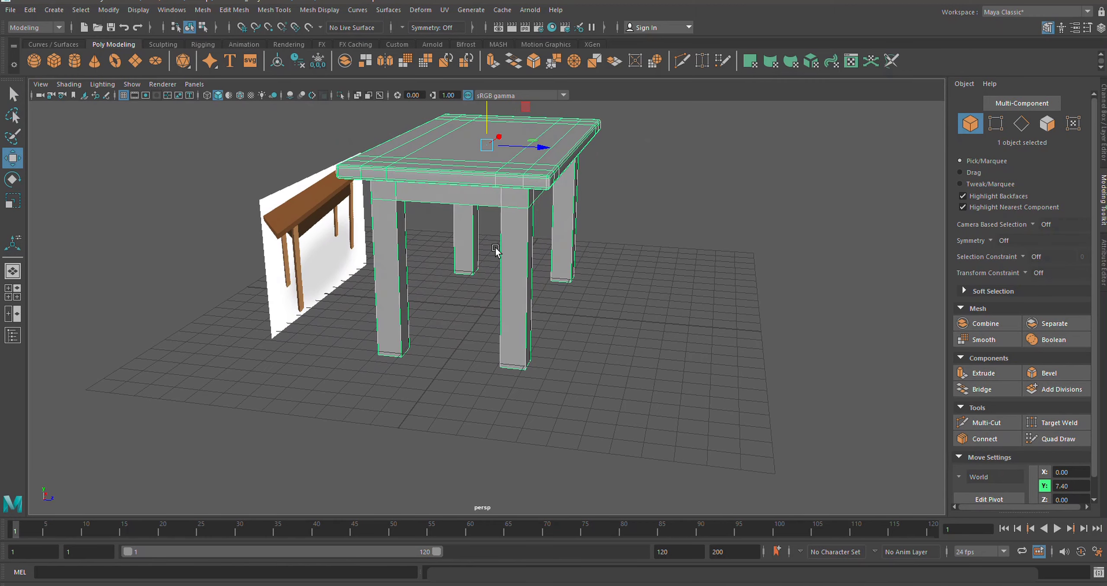
# Match the table height to the reference in front view, placing it at Y 5.13
pyautogui.press('r')
pyautogui.moveTo(428, 168)
pyautogui.keyDown('alt'); pyautogui.mouseDown()
pyautogui.moveTo(474, 281)
pyautogui.moveTo(375, 279)
pyautogui.mouseUp(); pyautogui.keyUp('alt')
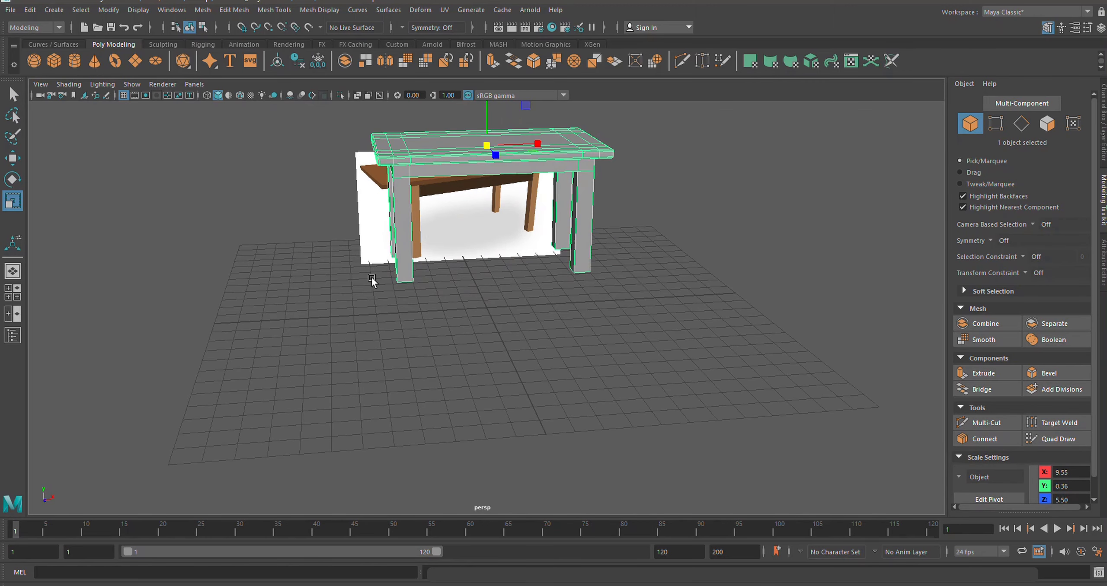
pyautogui.press('w')
pyautogui.moveTo(489, 117); pyautogui.dragTo(489, 162)
pyautogui.press('space')
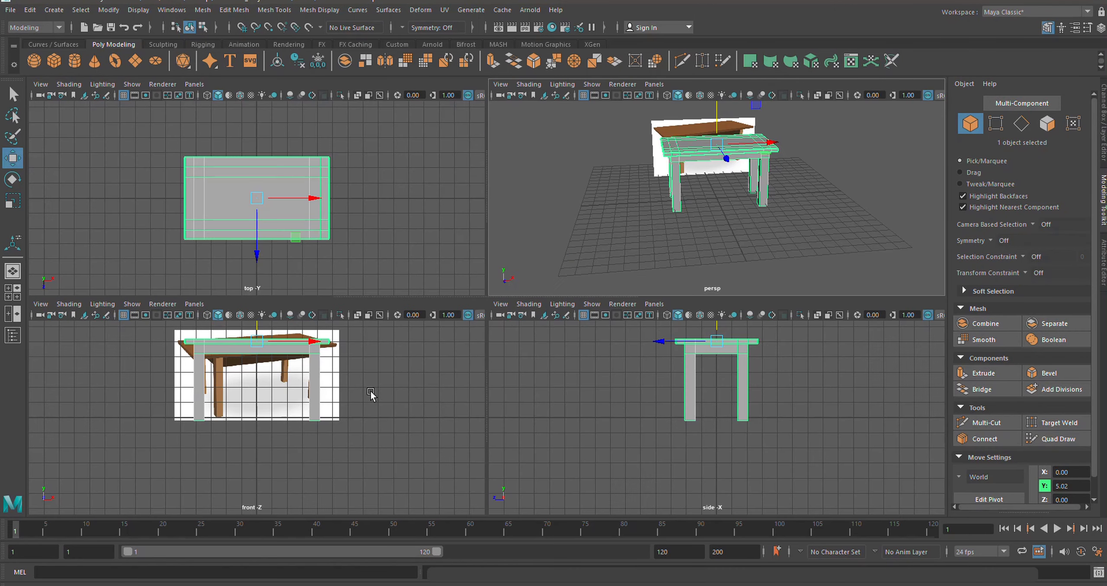
pyautogui.press('space')
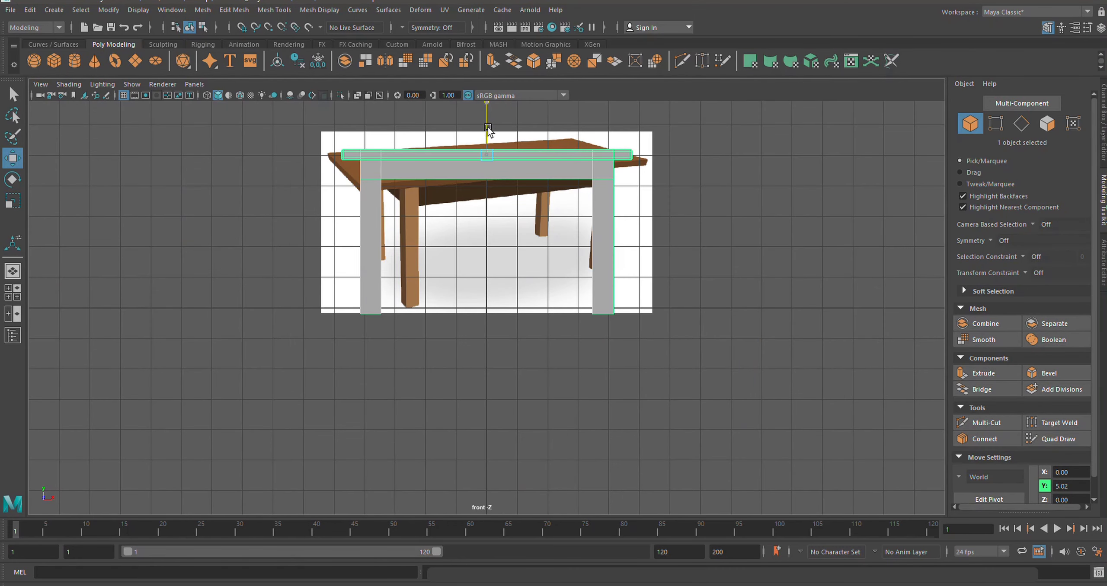
pyautogui.moveTo(491, 124); pyautogui.dragTo(492, 123)
# Return to the perspective view and orbit around the repositioned table to check it
pyautogui.press('space')
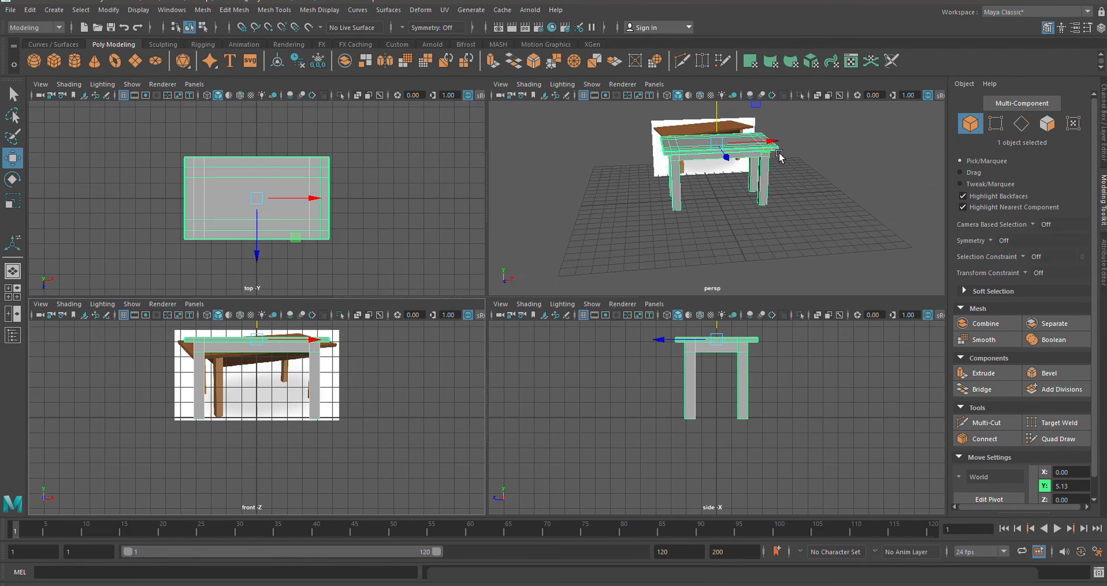
pyautogui.press('space')
pyautogui.keyDown('alt'); pyautogui.moveTo(620, 304); pyautogui.dragTo(685, 304); pyautogui.keyUp('alt')
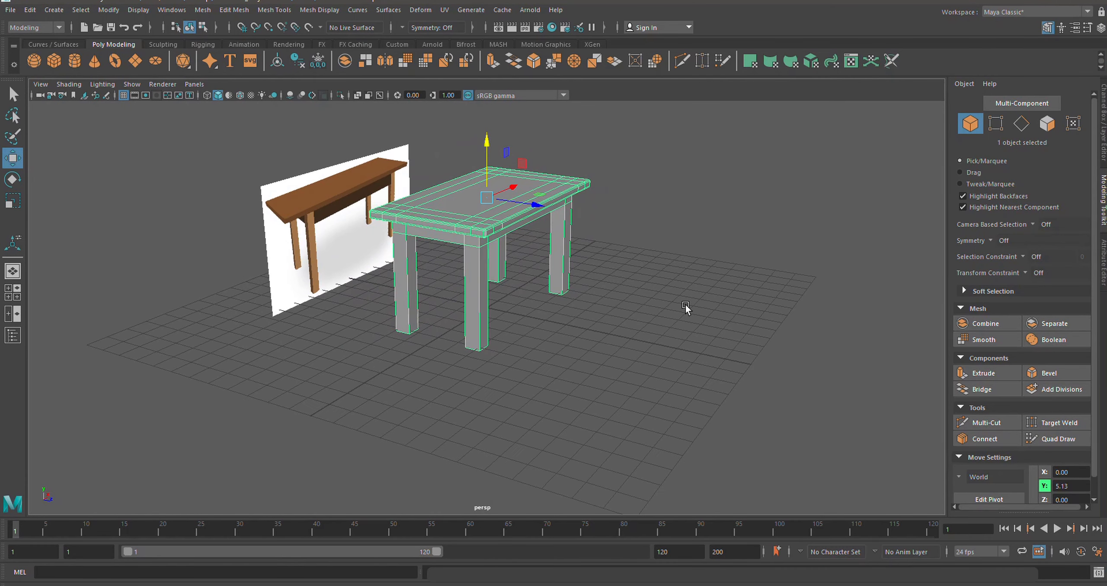
pyautogui.click(679, 303)
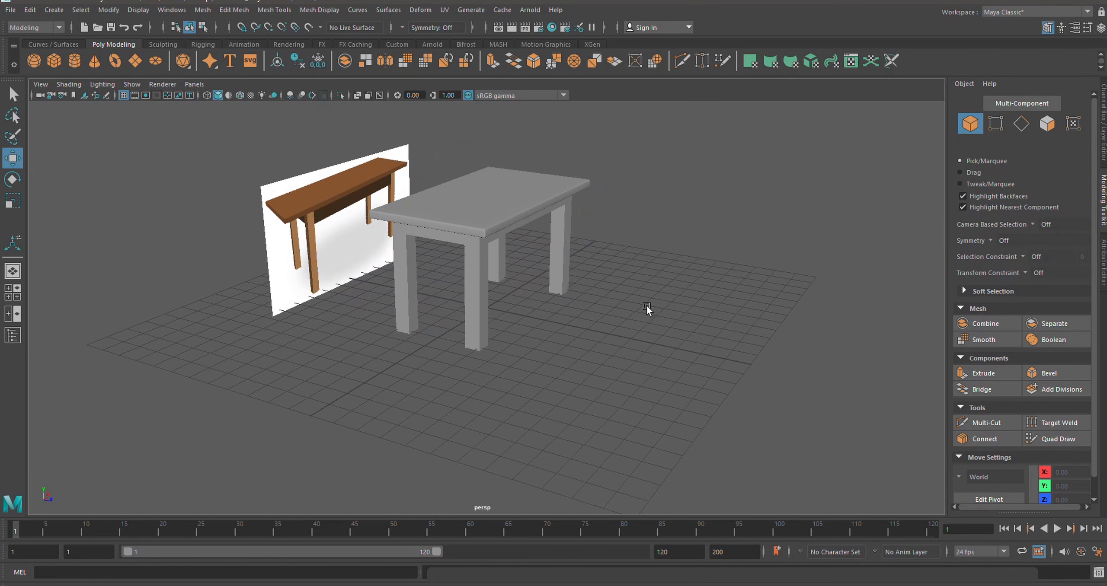